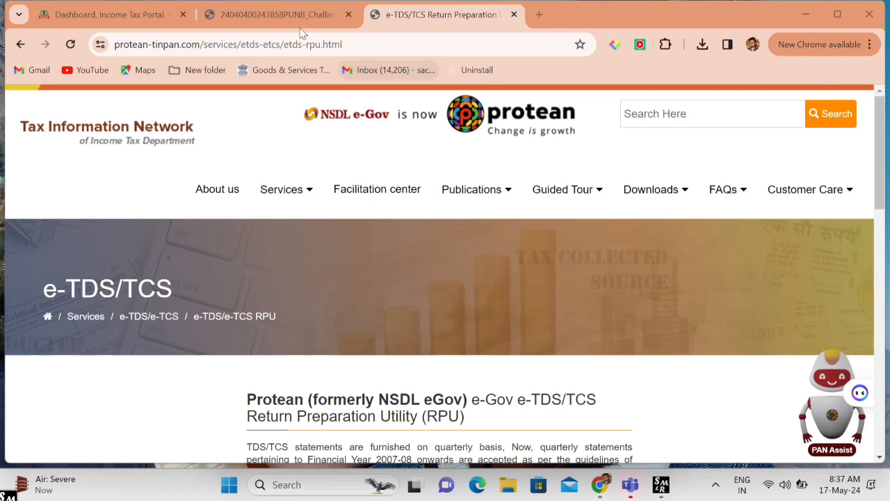
- Search Google for 'tds utility new version 5.1' and open the Protean TIN e-TDS/TCS RPU page
left_click(541, 14)
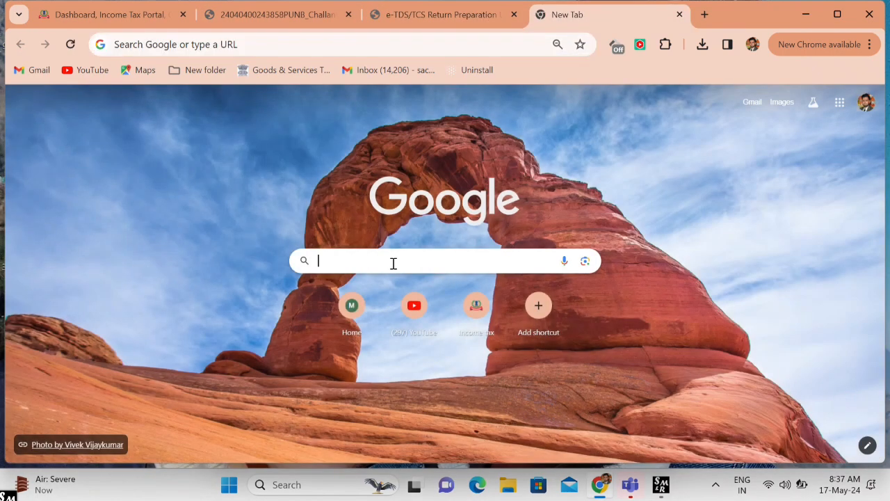
left_click(393, 263)
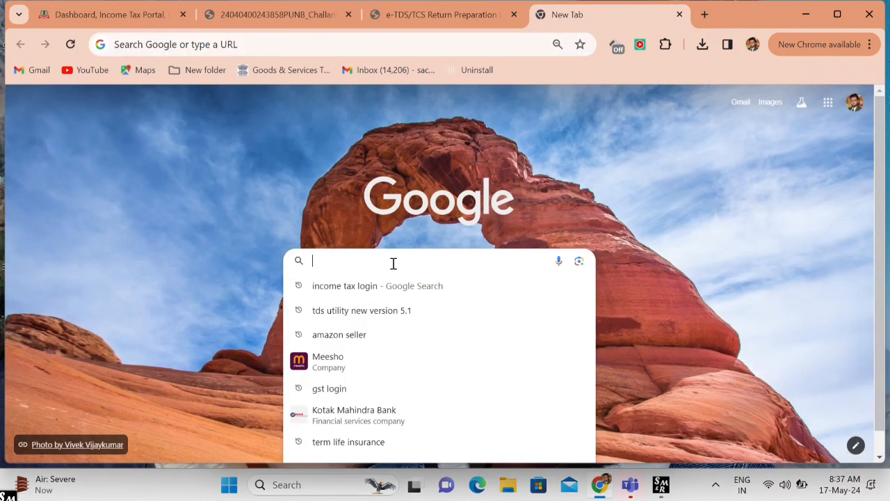
key("Down")
key("Down")
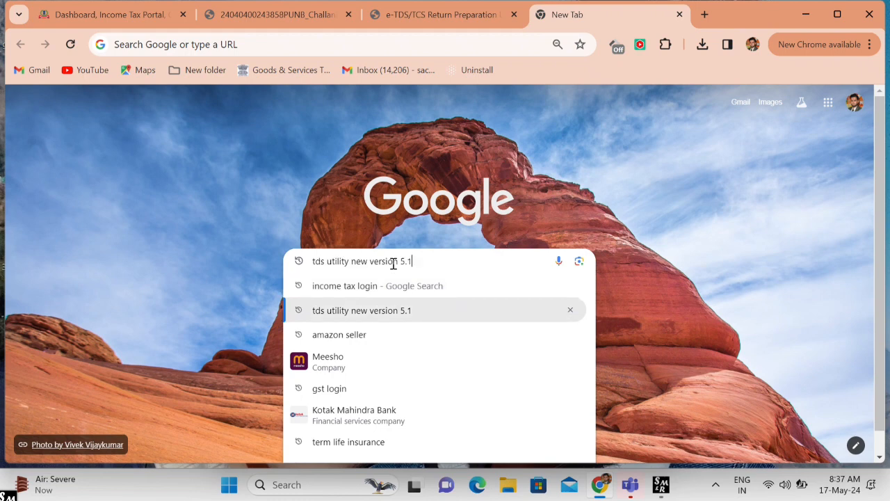
key("Return")
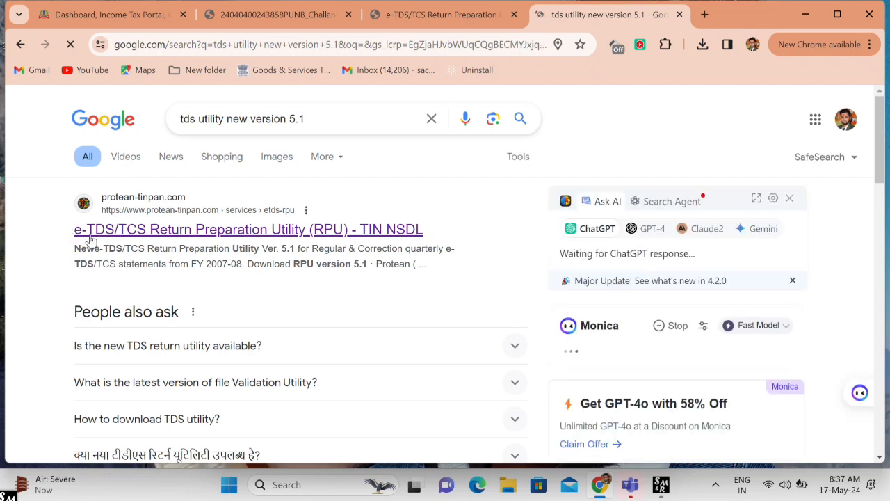
left_click(223, 235)
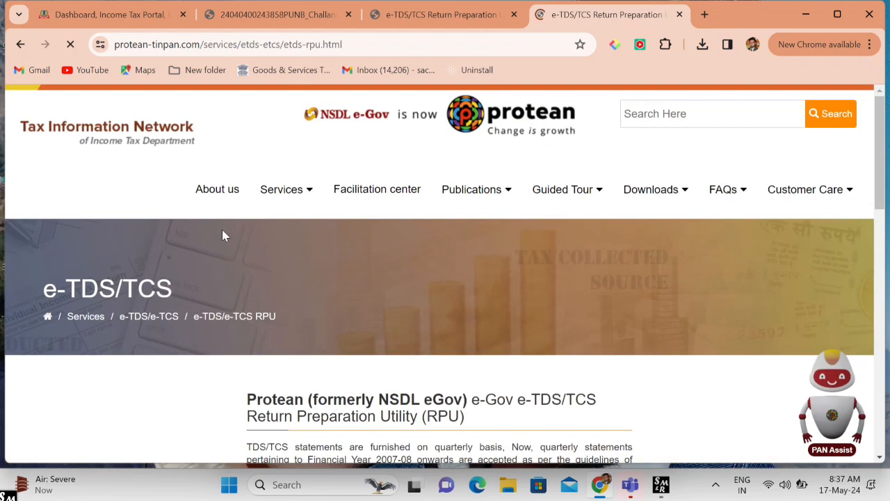
scroll(222, 235, "down", 5)
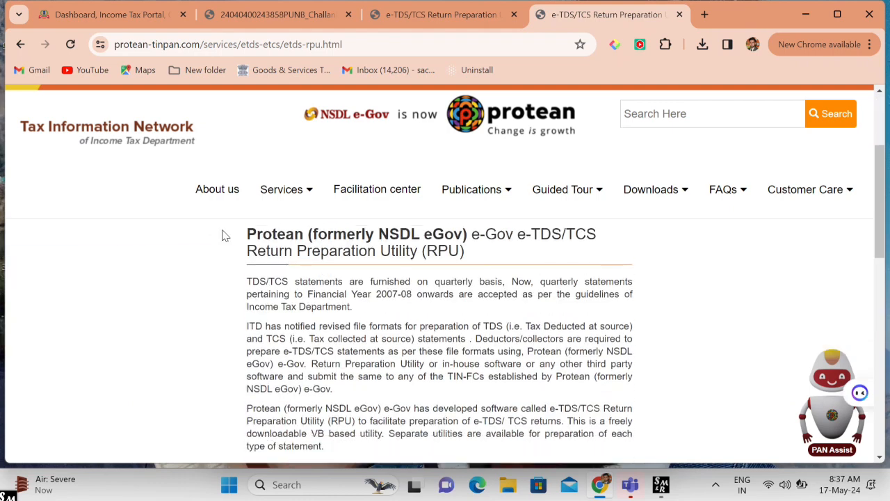
scroll(222, 235, "down", 1)
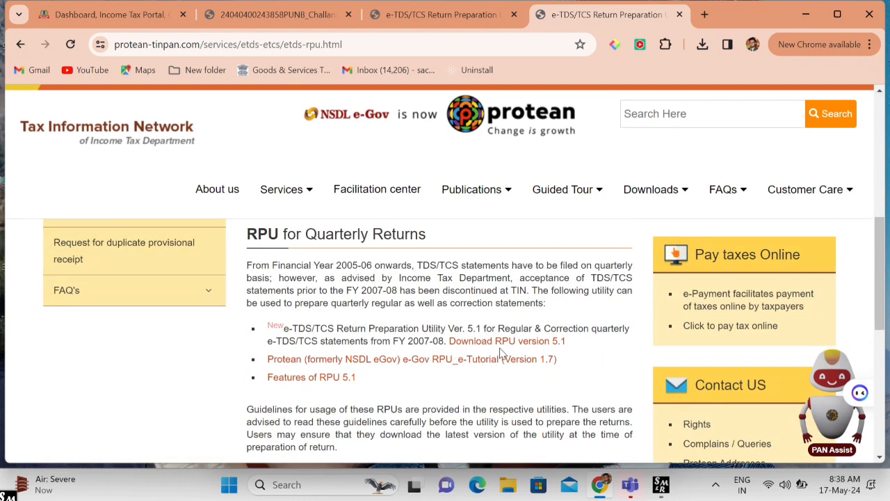
- Download RPU version 5.1 from the Protean TIN page
left_click(552, 347)
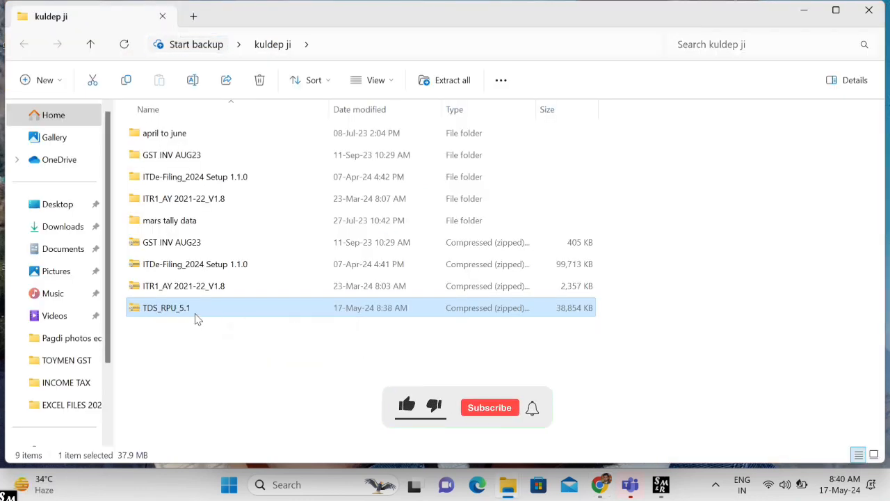
- Extract the TDS_RPU_5.1 zip into a TDS_RPU_5.1 folder in the kuldep ji folder
right_click(198, 315)
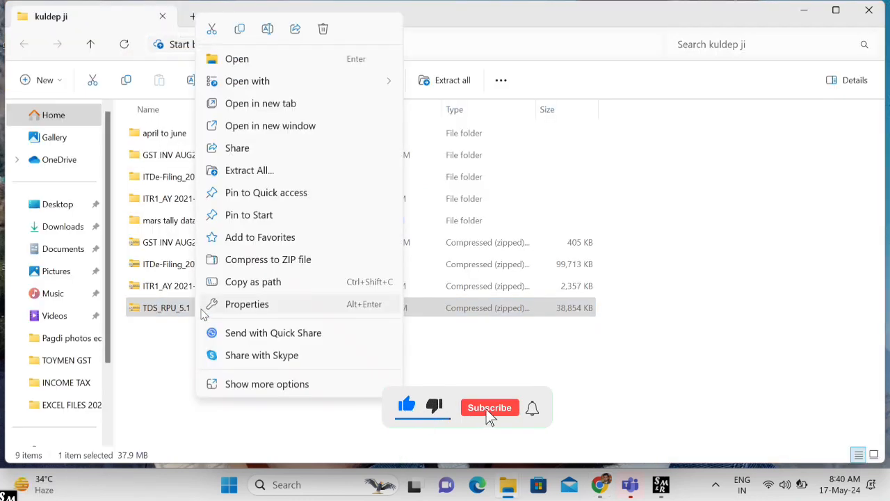
left_click(267, 177)
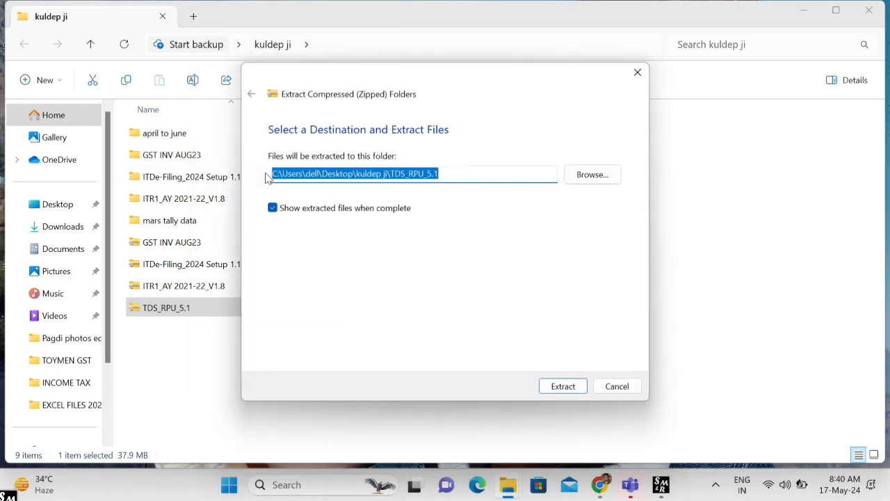
left_click(559, 388)
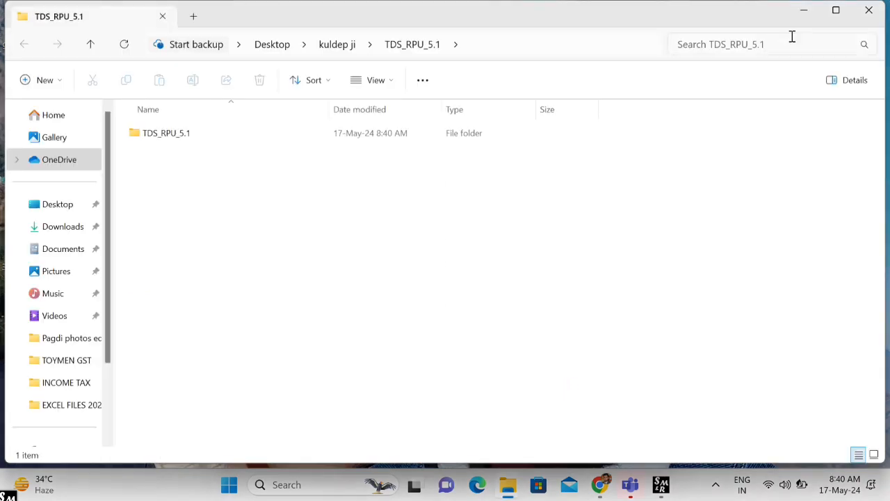
left_click(868, 9)
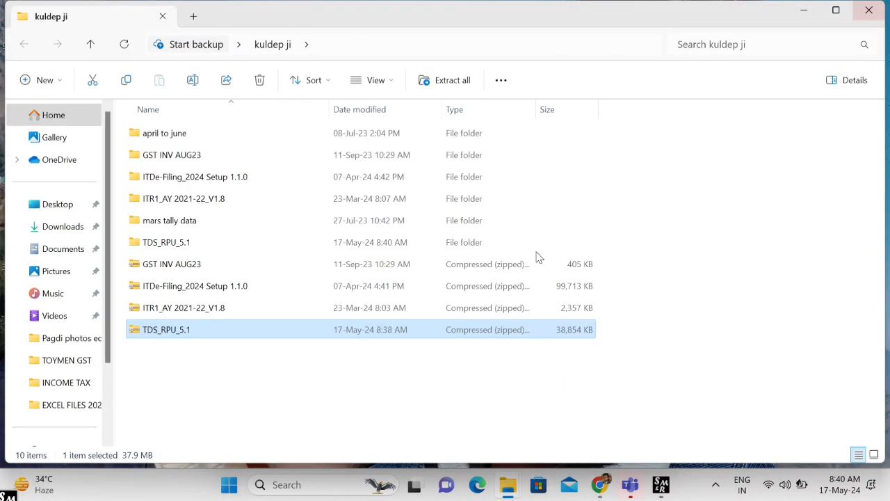
- Launch the TDS_RPU_5.1 jar from the extracted folder and acknowledge the Java prerequisites notice
double_click(185, 243)
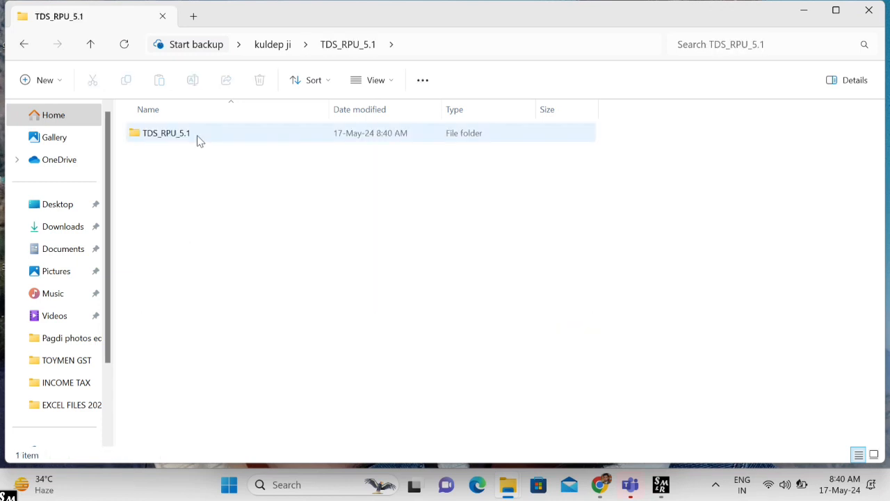
double_click(196, 135)
scroll(185, 251, "down", 4)
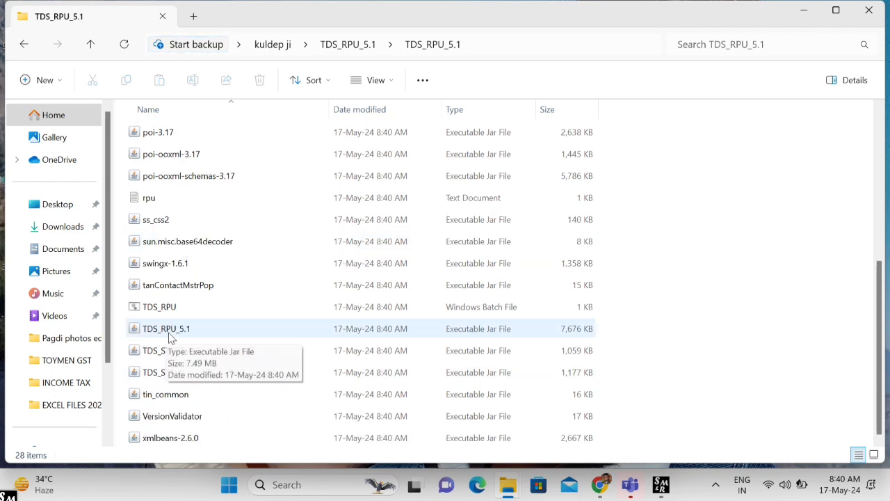
double_click(172, 333)
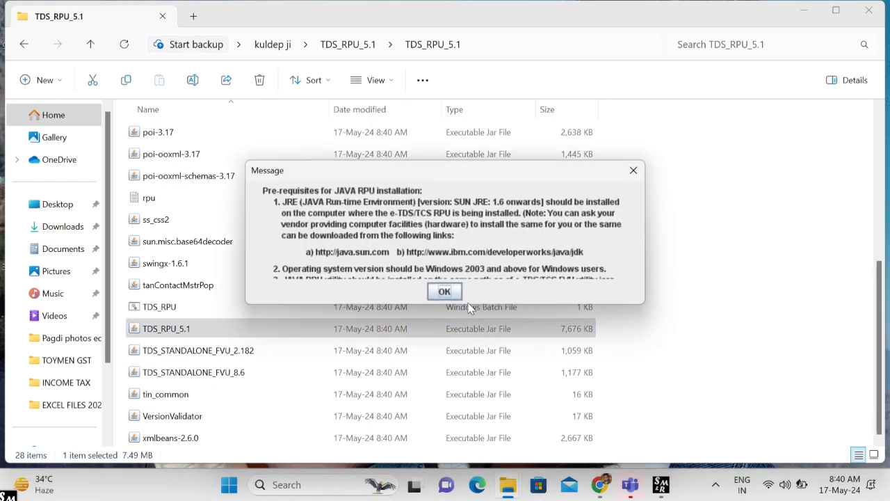
left_click(448, 295)
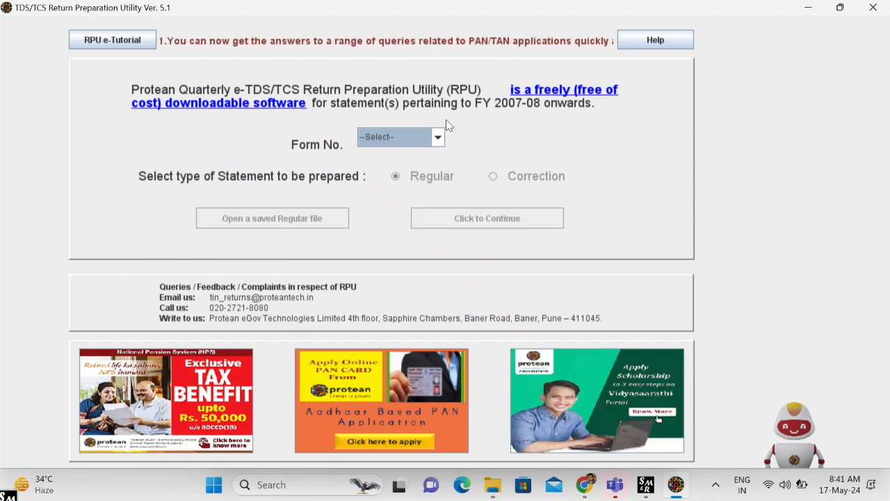
- Start a new Regular statement for Form No. 26Q
left_click(438, 137)
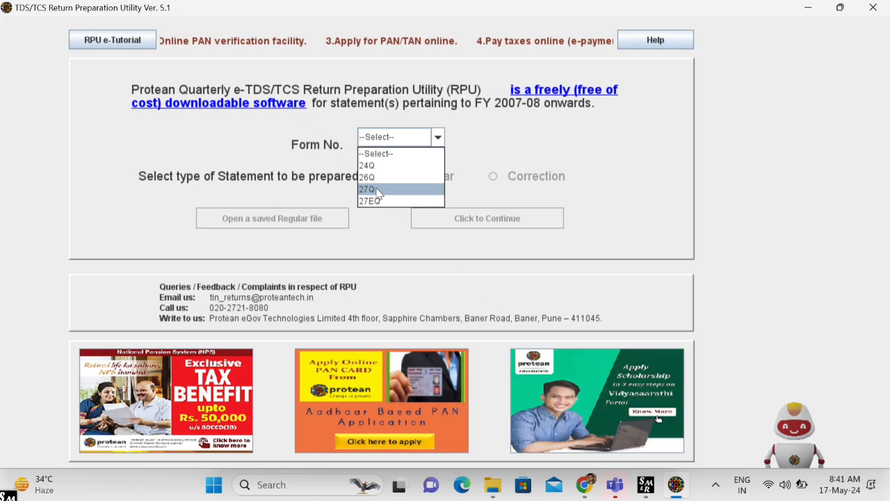
left_click(411, 176)
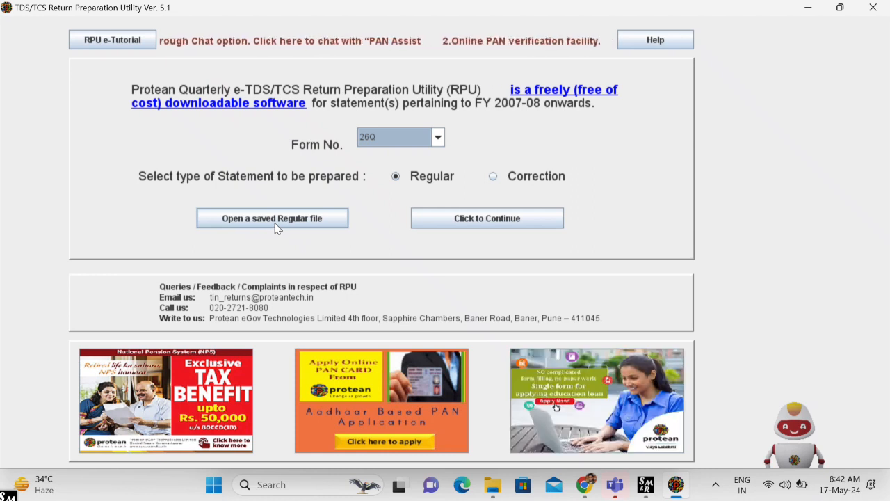
left_click(496, 220)
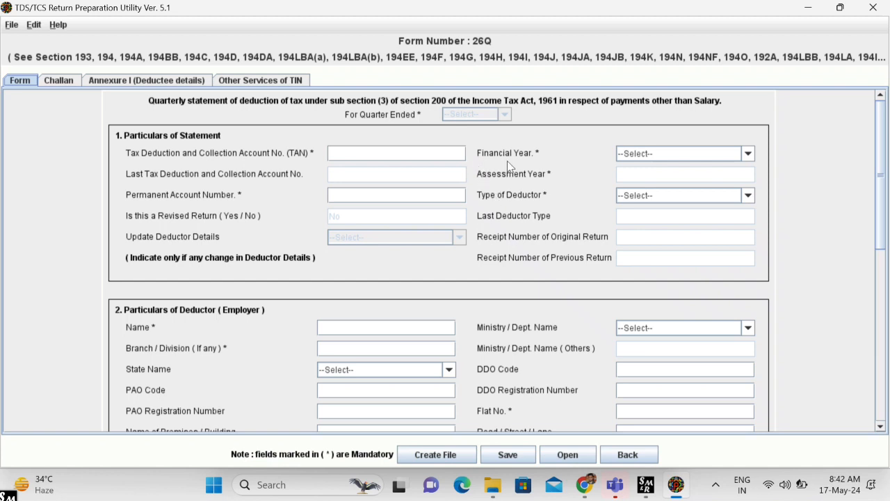
- Set the 26Q statement to financial year 2023-2024 and quarter Q4
left_click(748, 154)
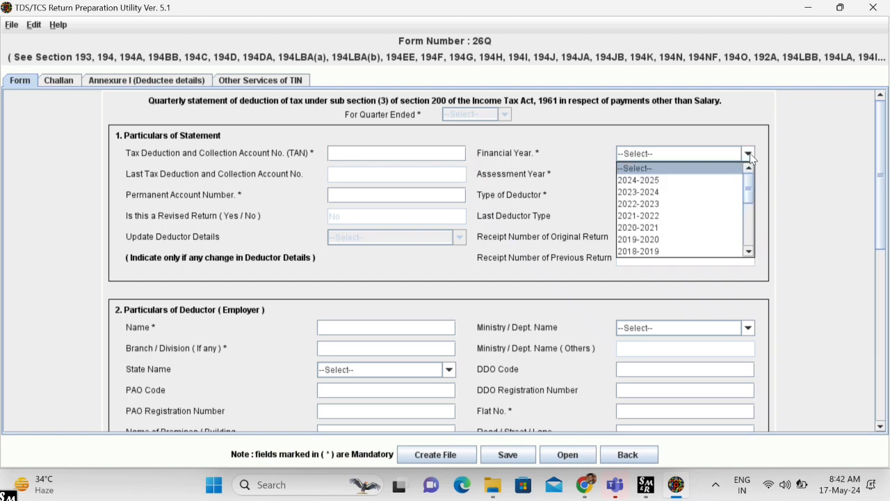
left_click(697, 193)
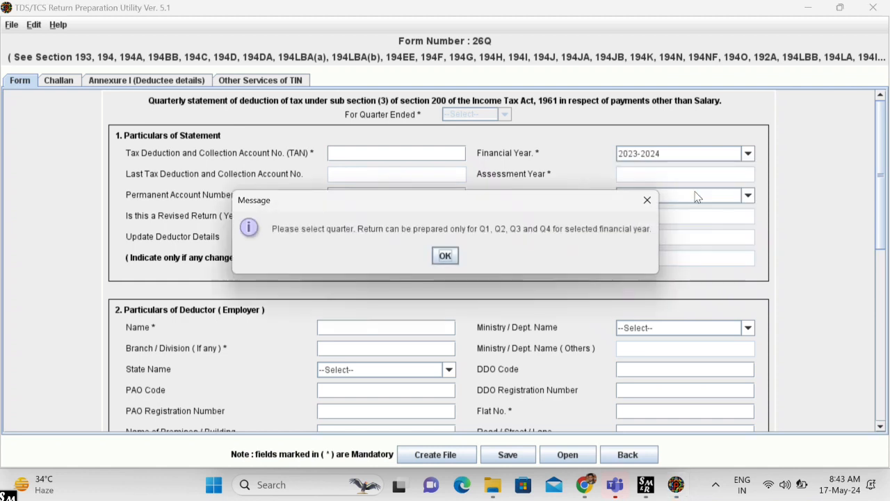
left_click(445, 256)
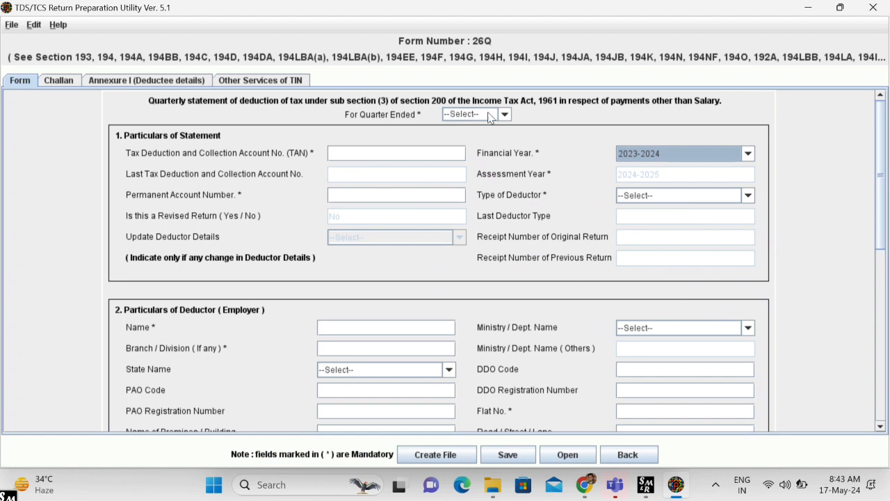
left_click(505, 114)
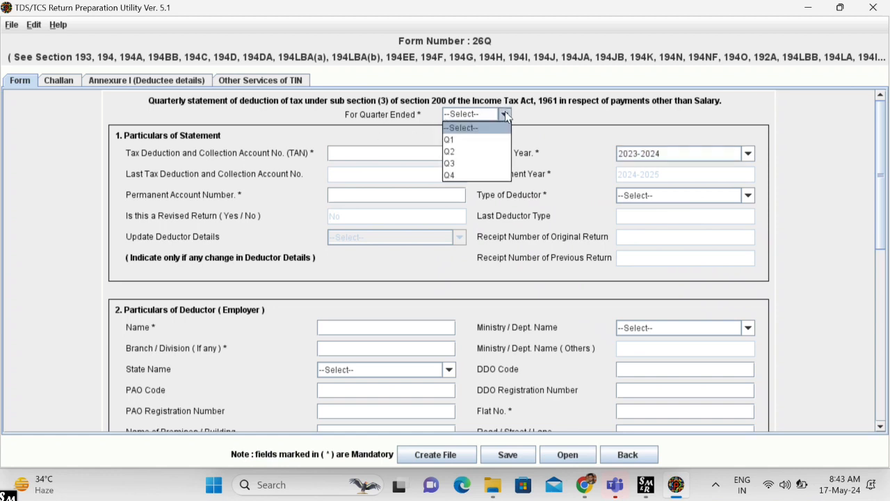
left_click(485, 174)
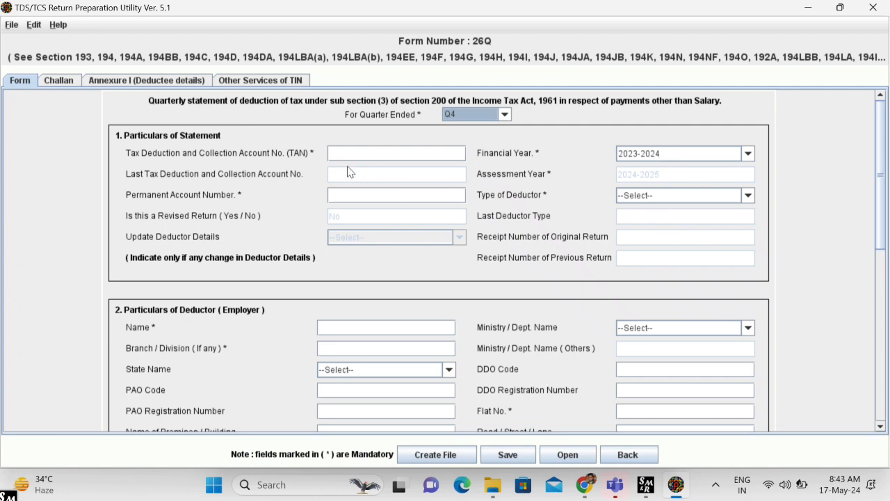
left_click(404, 150)
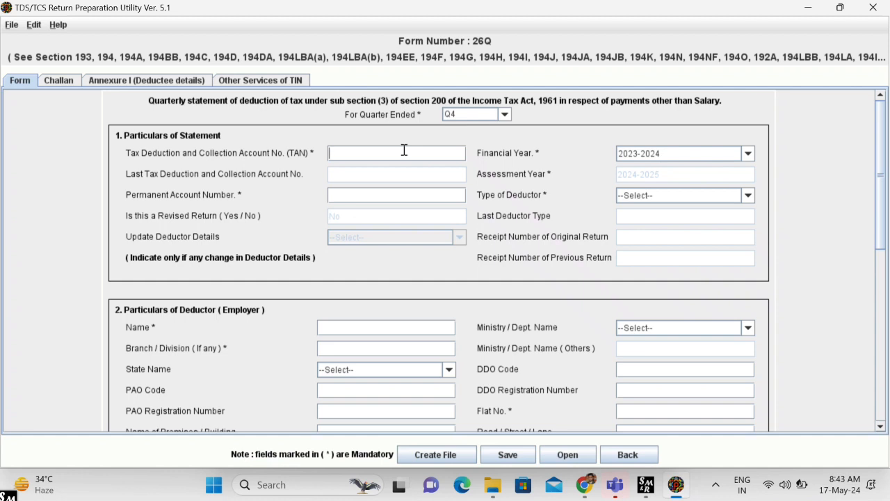
- Select Individual/HUF as the Type of Deductor
scroll(404, 150, "down", 2)
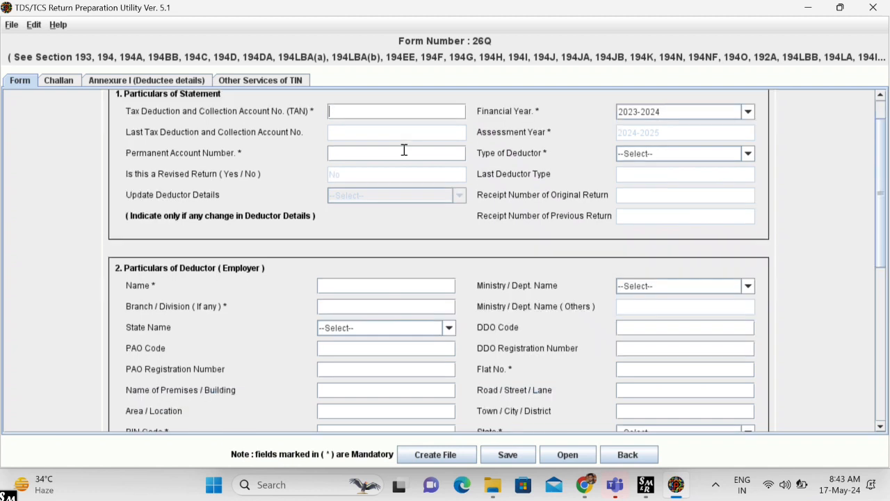
scroll(404, 150, "up", 2)
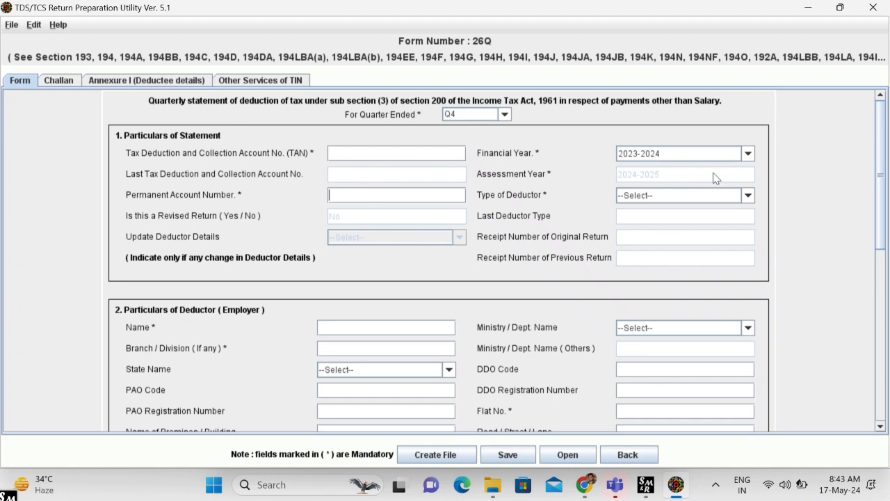
left_click(662, 195)
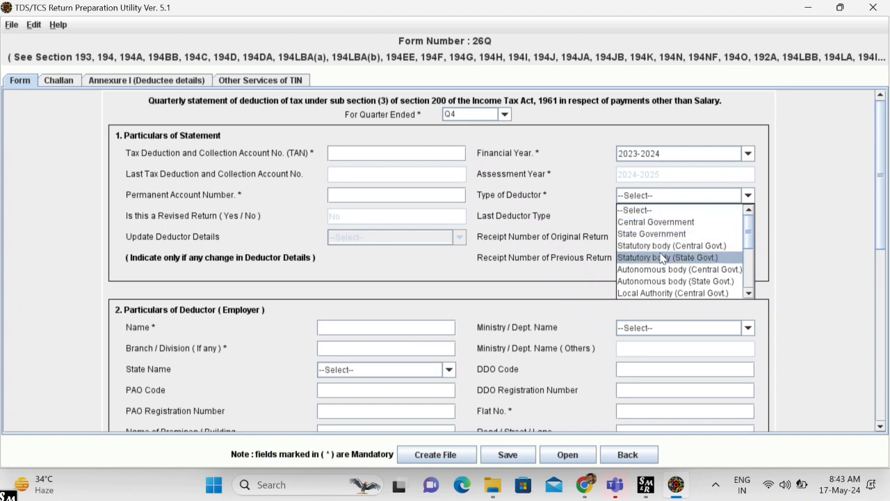
scroll(664, 257, "down", 1)
scroll(647, 282, "down", 1)
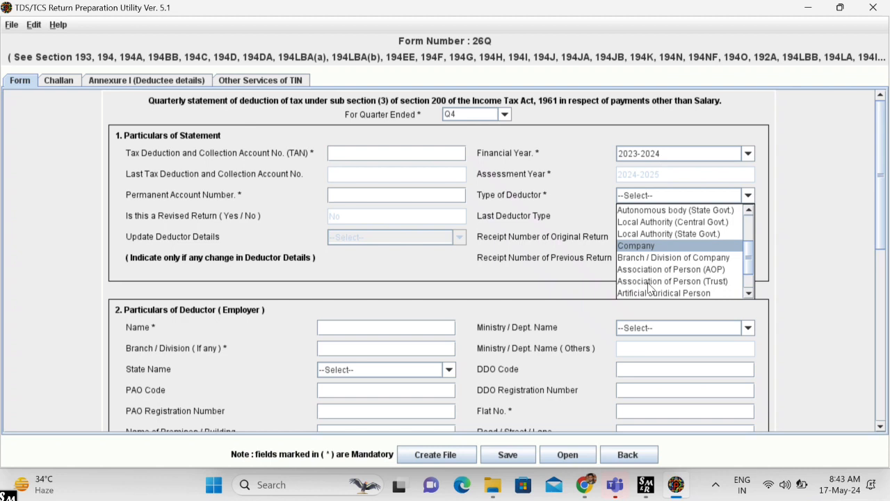
scroll(649, 288, "down", 1)
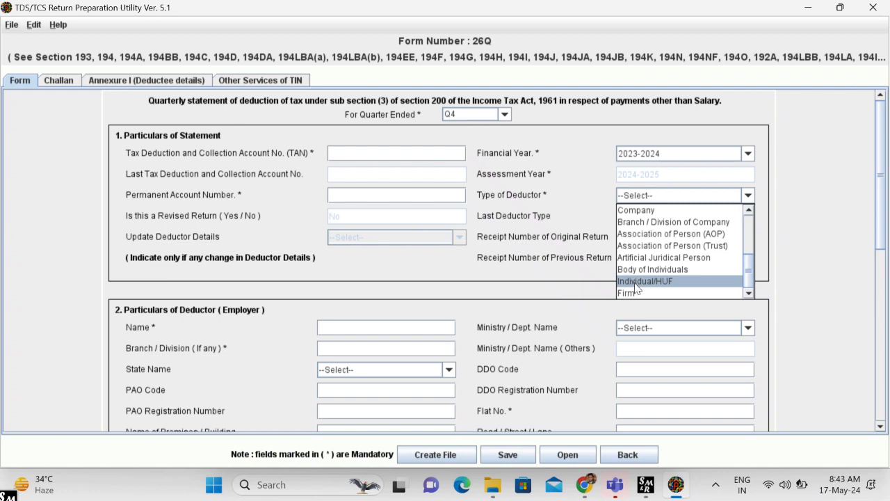
left_click(636, 281)
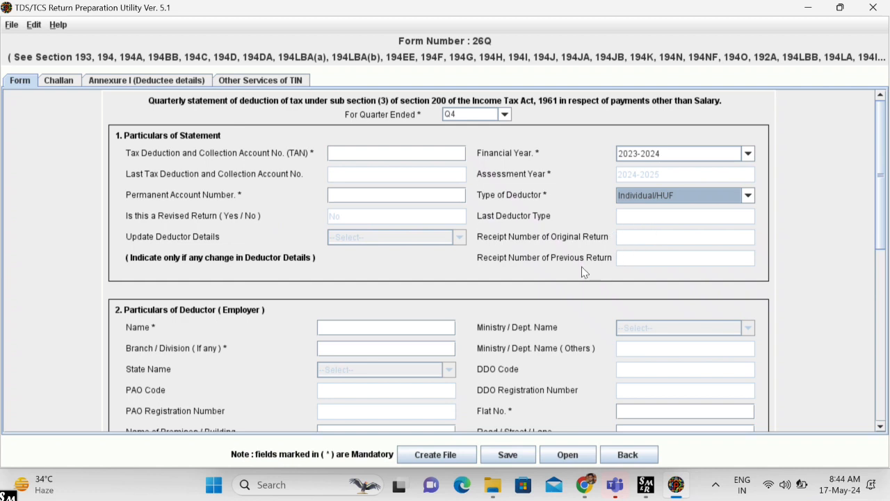
scroll(583, 271, "down", 2)
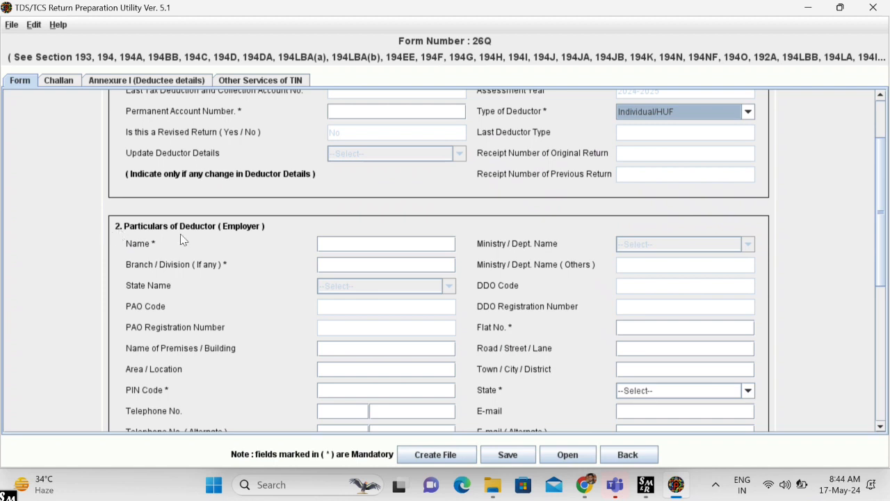
- Visit the deductor Name and Designation fields, then try Create File, which demands challan details
left_click(343, 241)
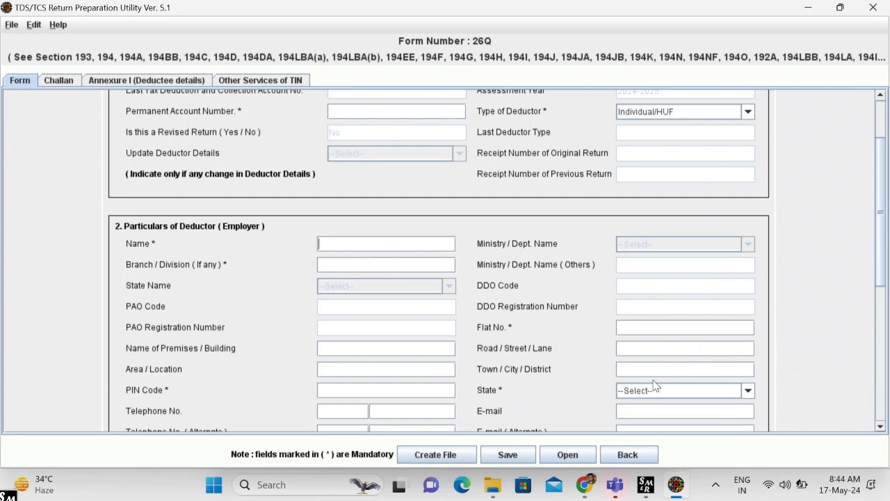
scroll(647, 374, "down", 3)
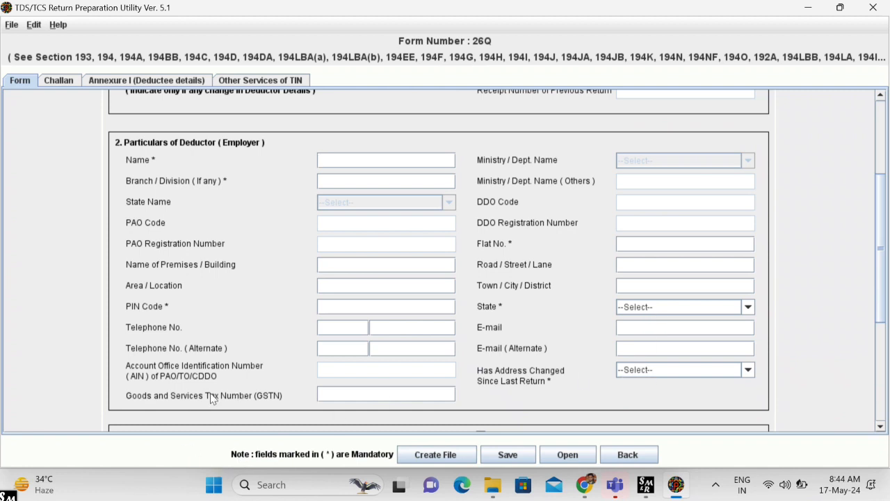
scroll(408, 392, "down", 3)
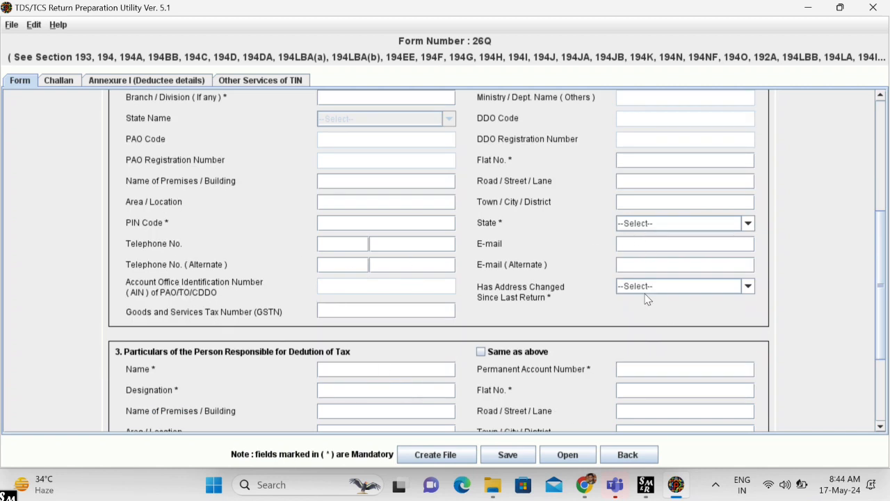
scroll(646, 297, "down", 3)
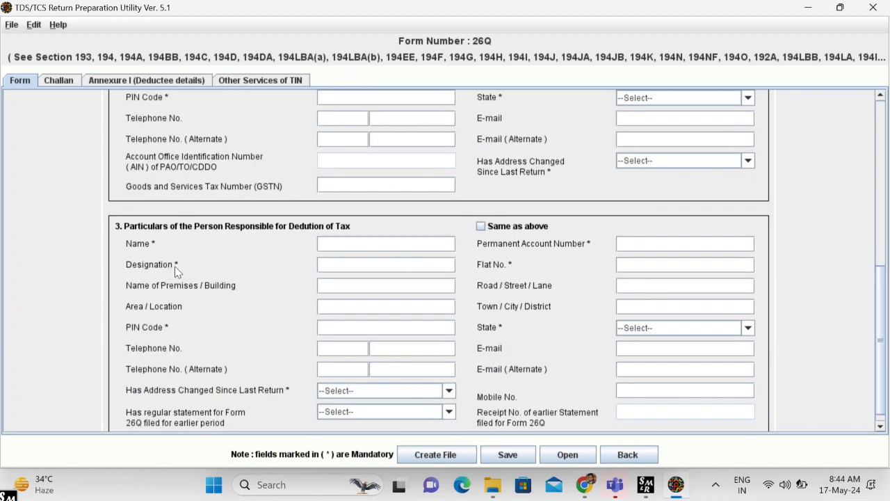
left_click(342, 262)
scroll(399, 410, "down", 1)
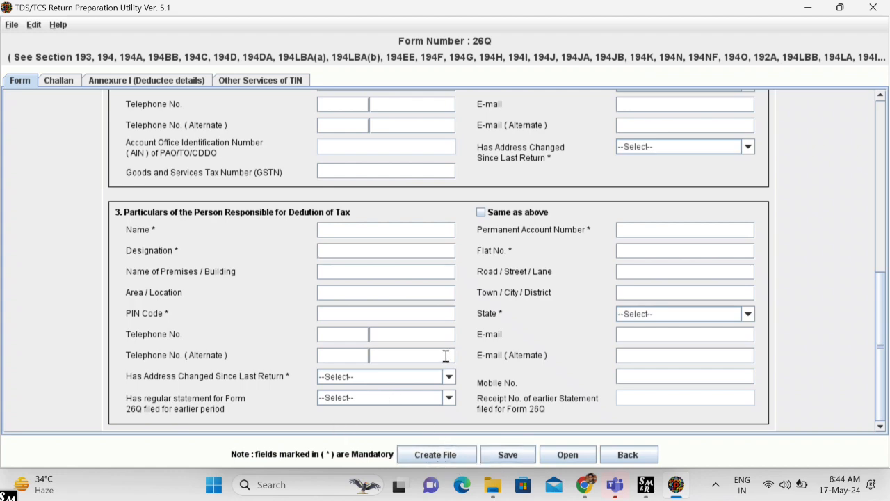
scroll(444, 355, "up", 10)
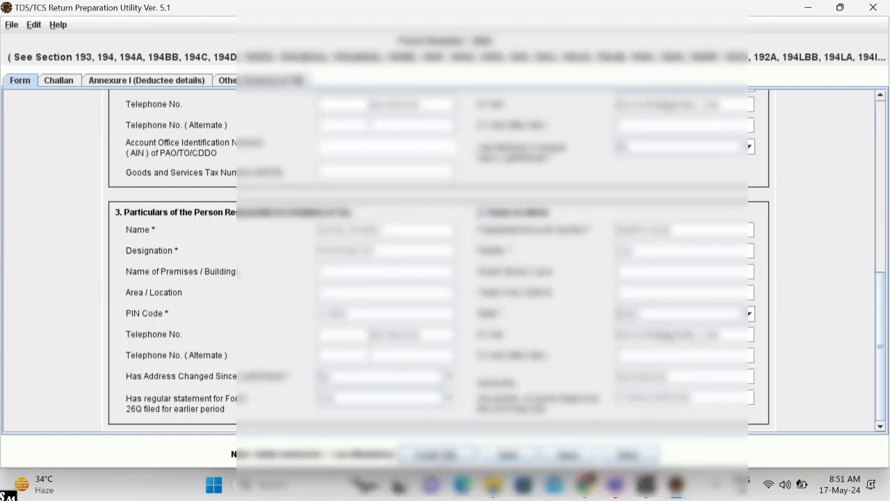
left_click(437, 454)
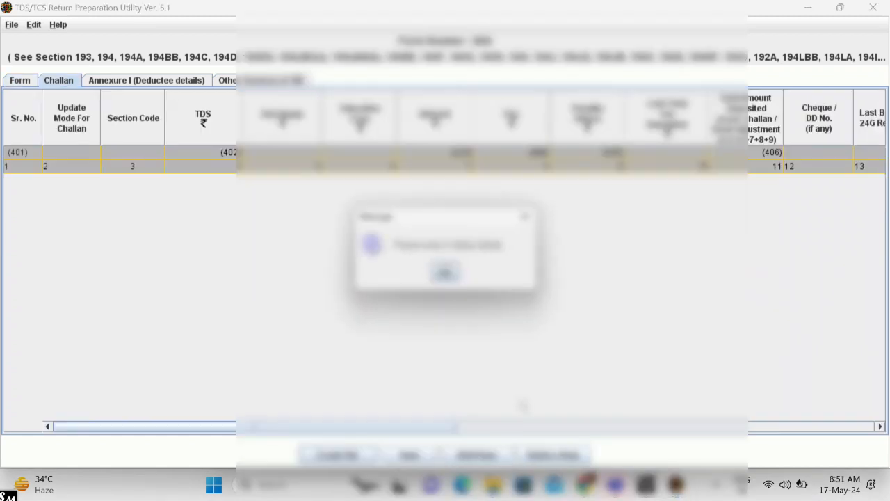
- Dismiss the message and add 1 blank row to the Challan table
left_click(445, 272)
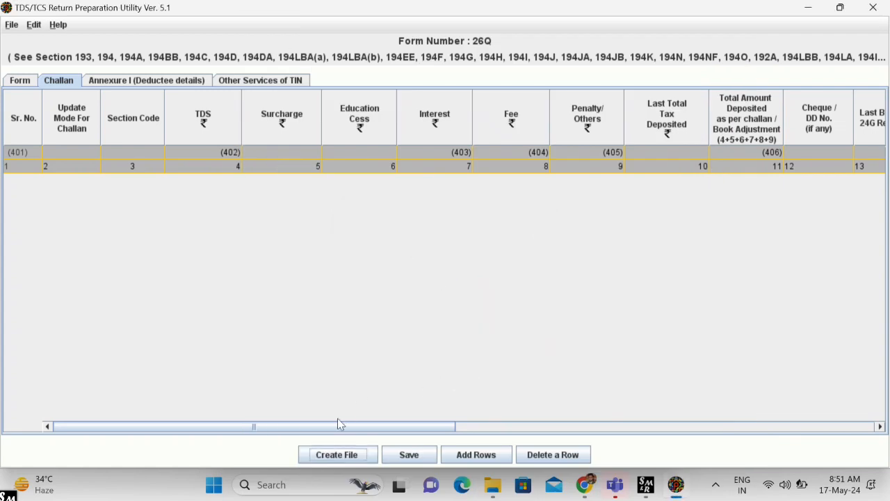
left_click(479, 456)
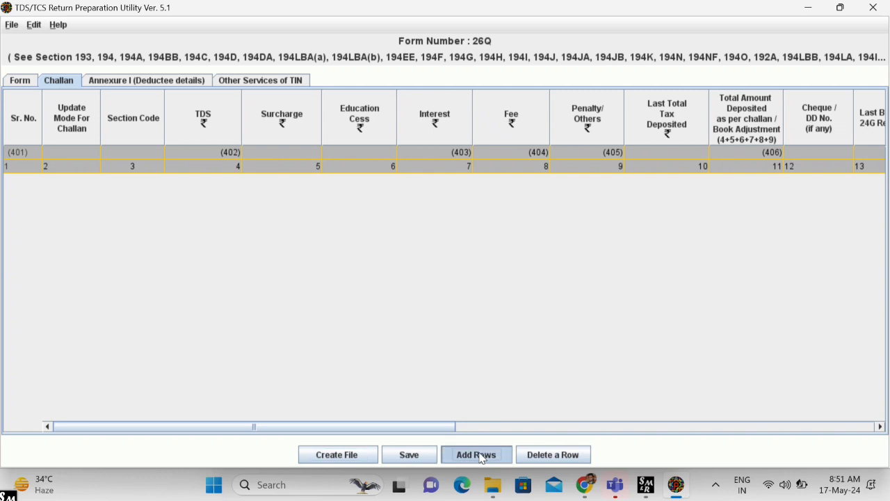
type("1")
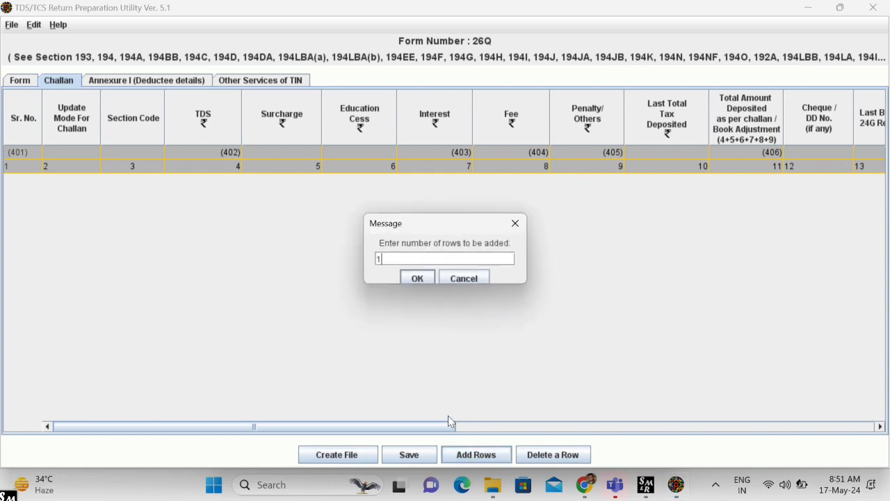
key("Return")
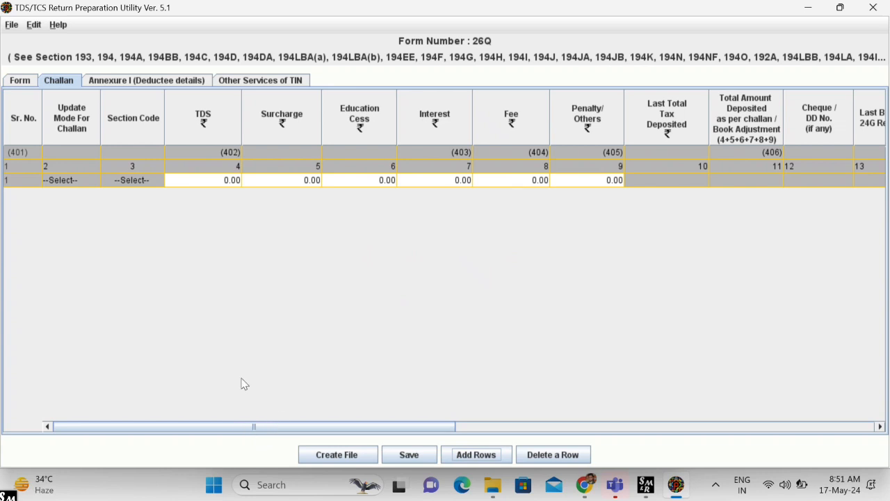
- Check challan row 1's TDS amount and Minor Head columns, then open Annexure I deductee details
left_click(217, 180)
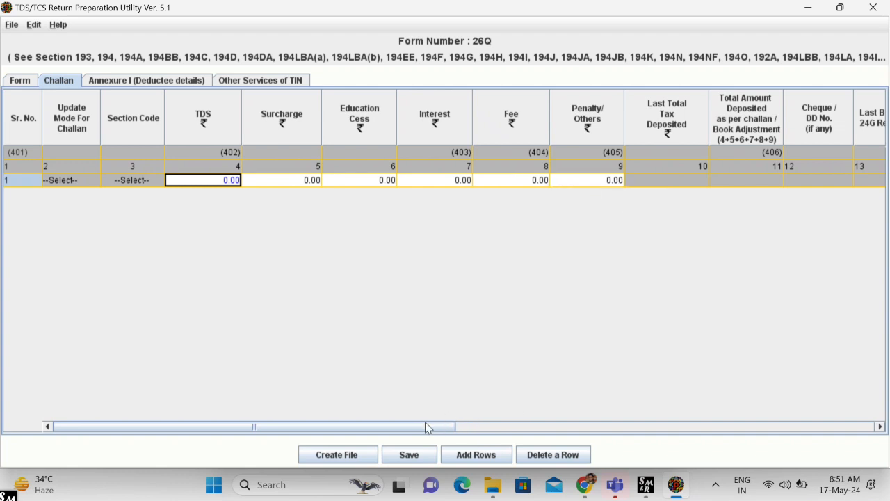
left_click_drag(426, 423, 756, 355)
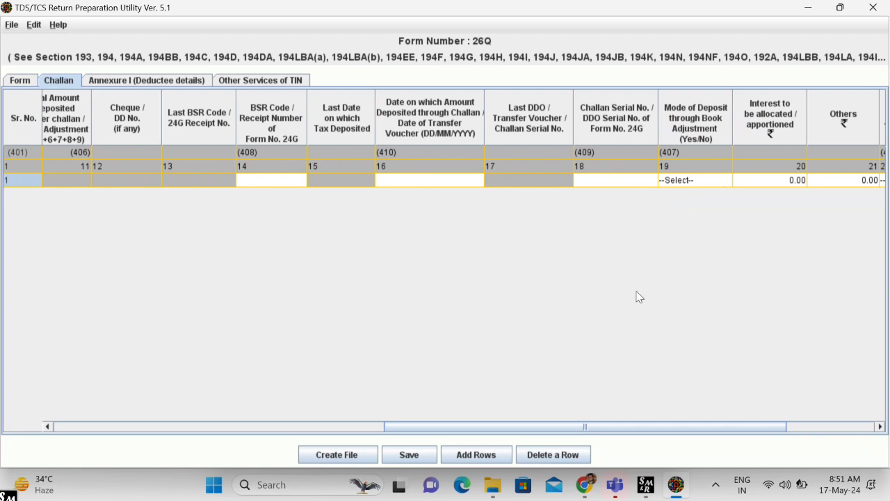
left_click_drag(489, 429, 593, 422)
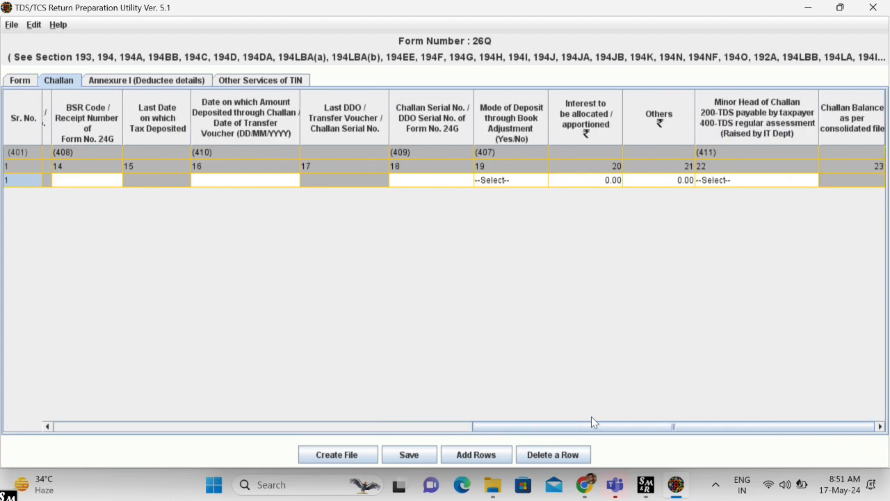
left_click(751, 183)
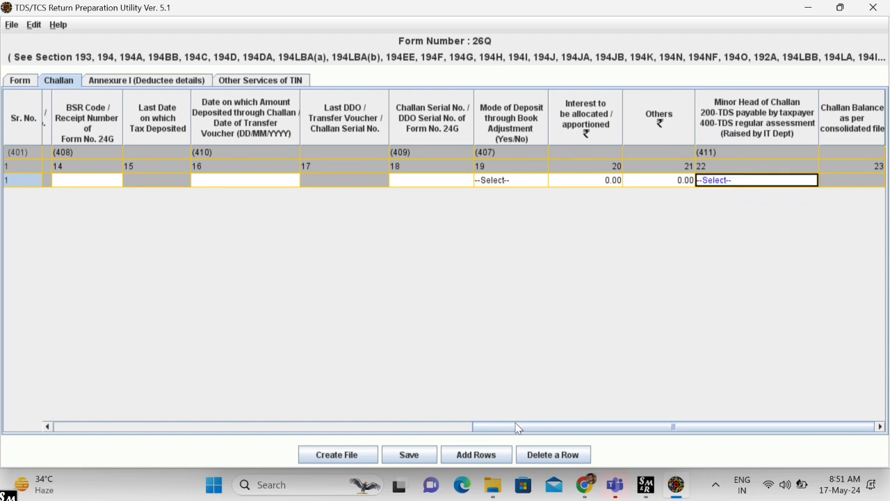
left_click_drag(517, 426, 26, 397)
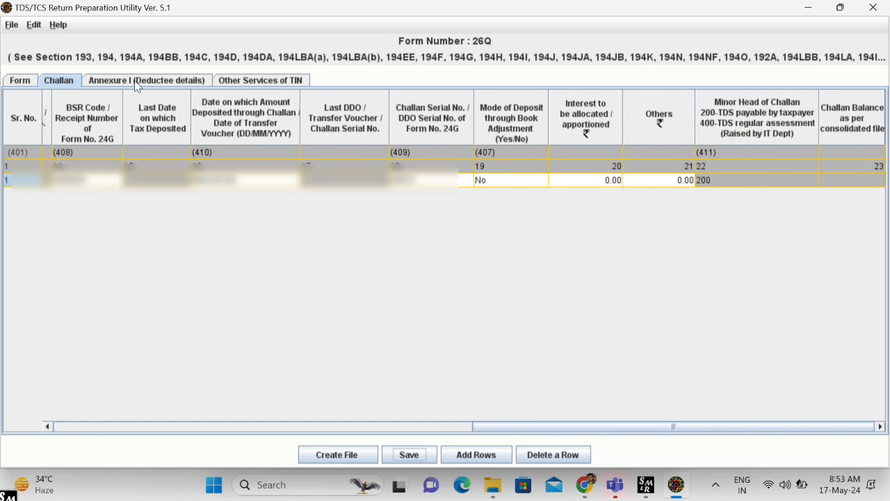
left_click(137, 82)
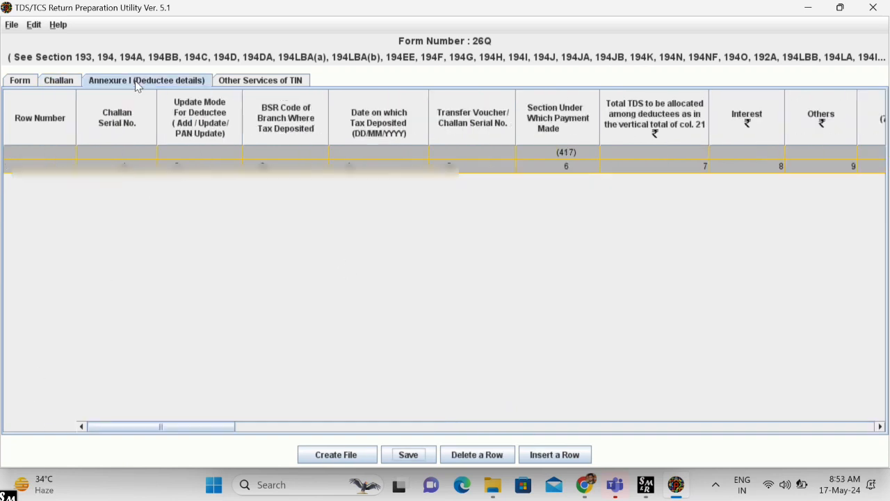
- Insert 1 deductee record for challan 1 in Annexure I
left_click(537, 455)
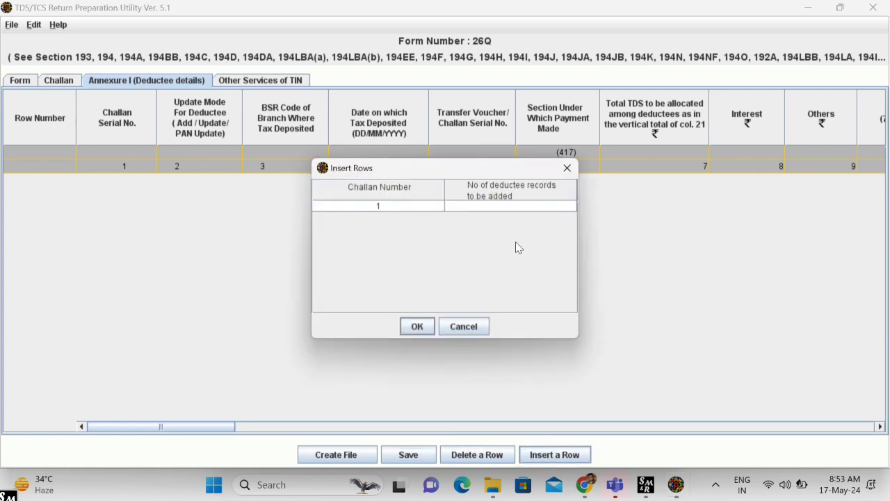
left_click(505, 208)
type("1")
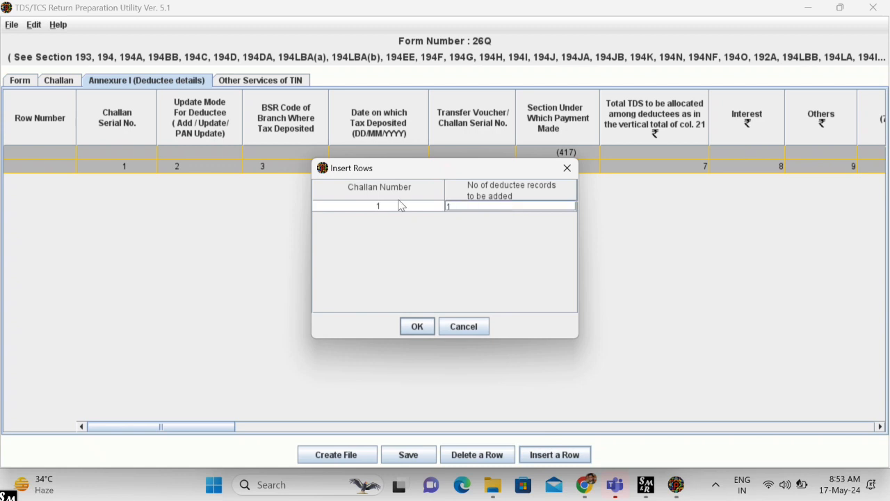
left_click(417, 326)
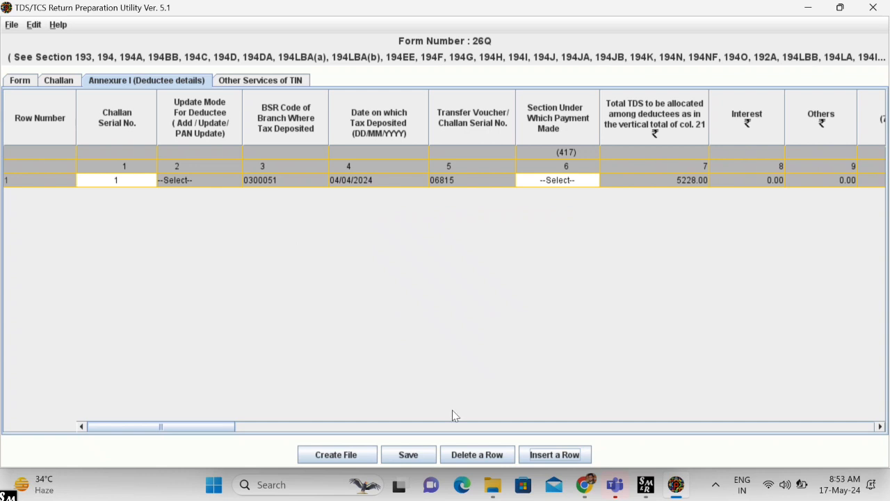
left_click(546, 455)
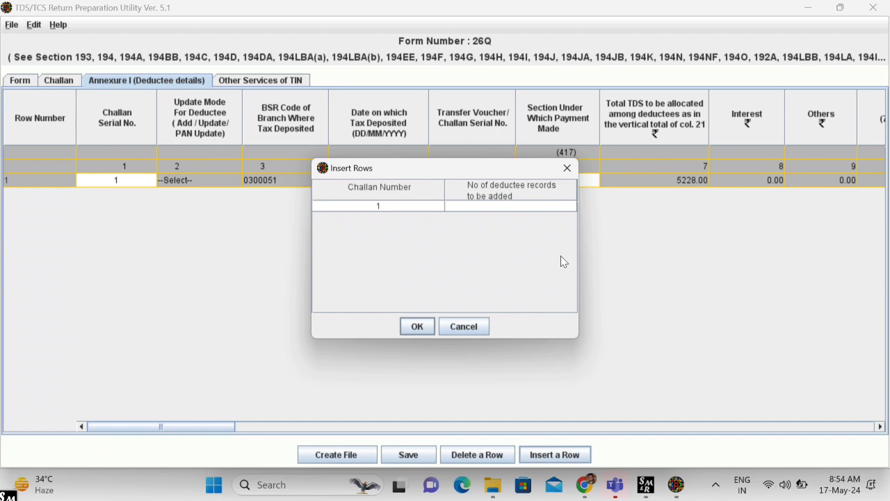
left_click(532, 206)
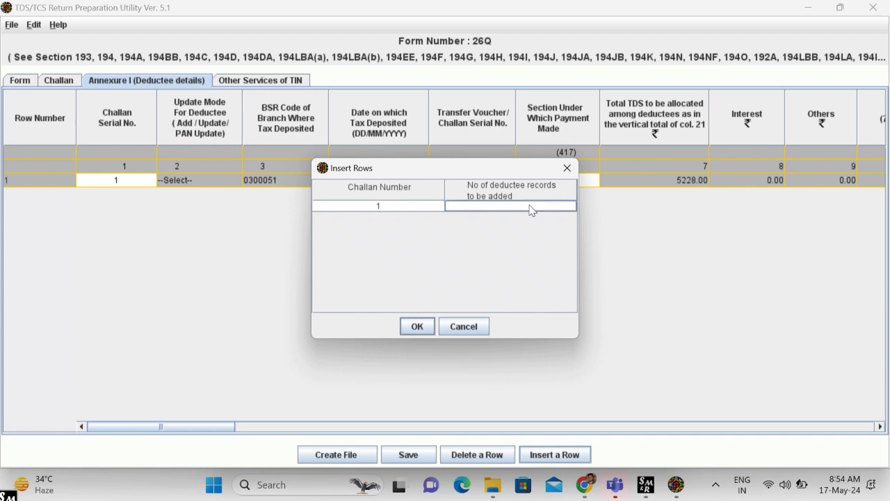
left_click(566, 168)
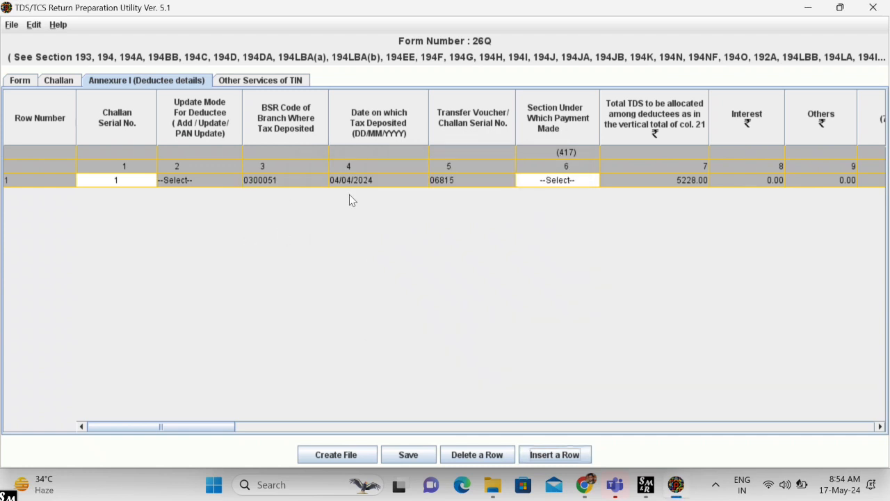
- Set row 1's Section Under Which Payment Made to 94C and scroll to the deductee columns
left_click(544, 182)
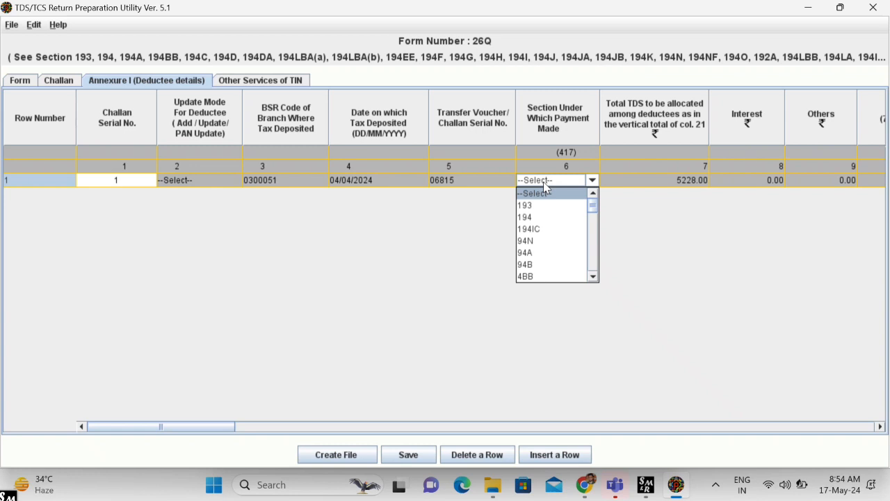
scroll(547, 266, "down", 2)
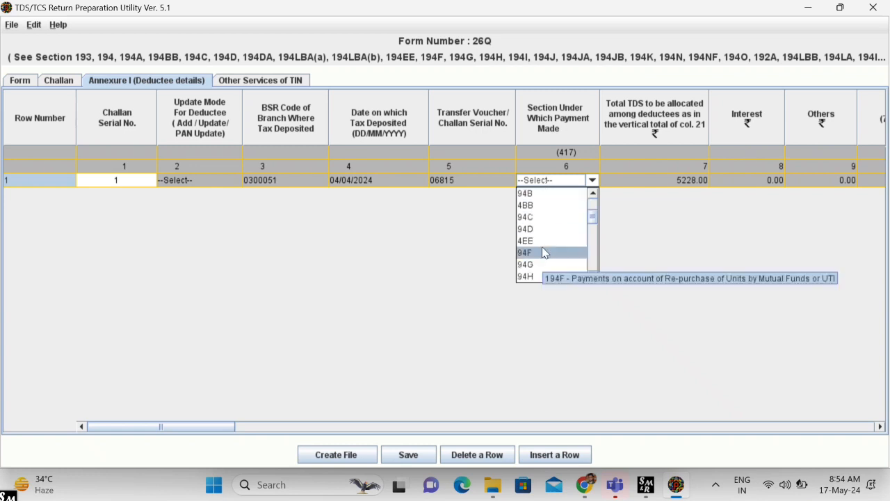
left_click(541, 218)
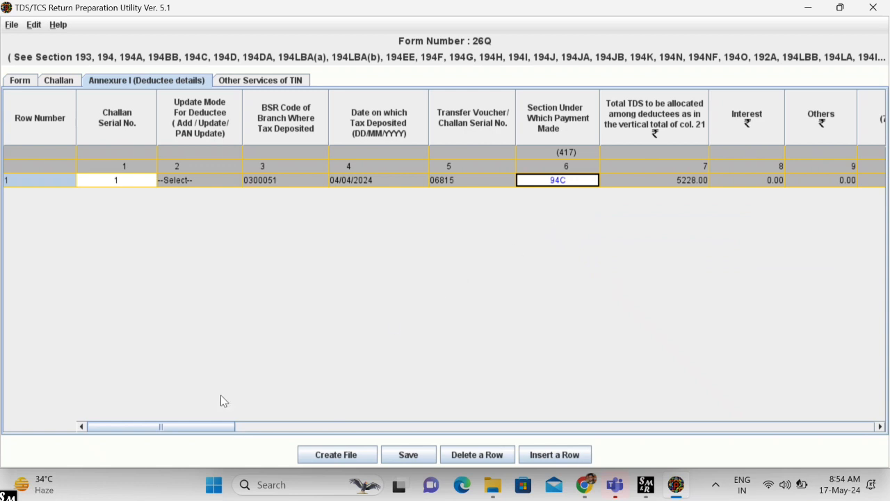
left_click_drag(213, 426, 366, 419)
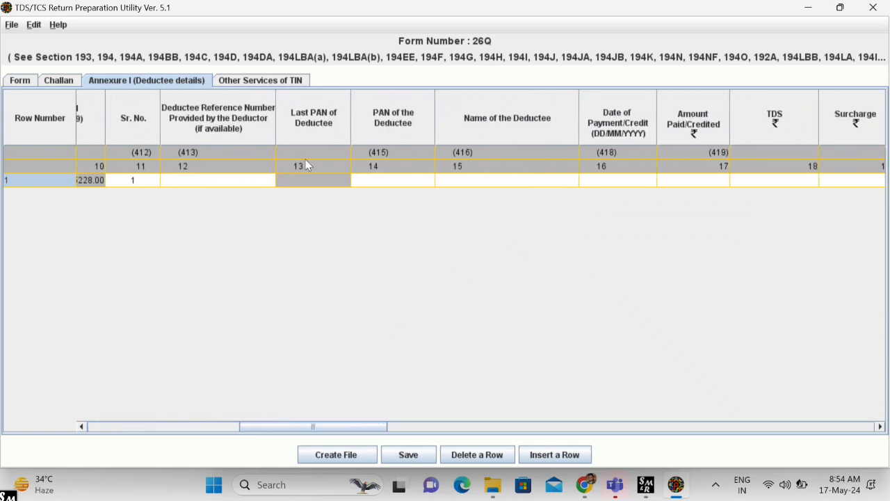
- Enter the deductee's PAN and name in row 1, with payment date 31/03/2024
left_click(388, 183)
key("Tab")
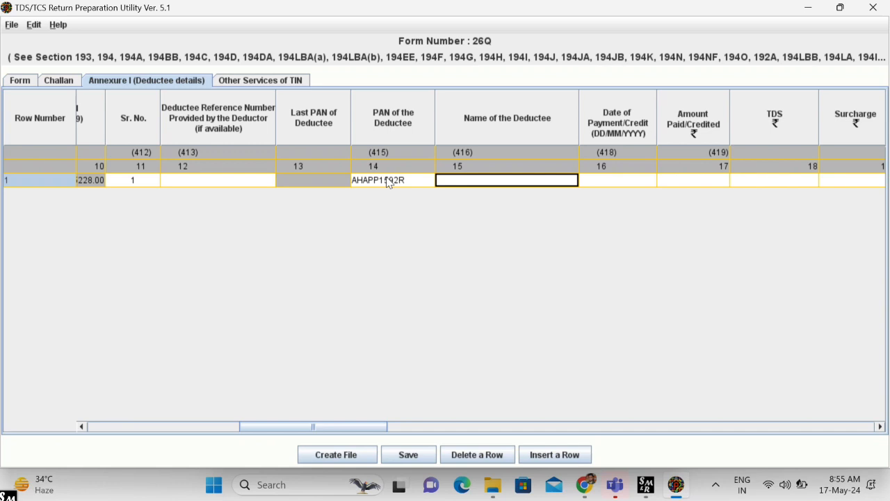
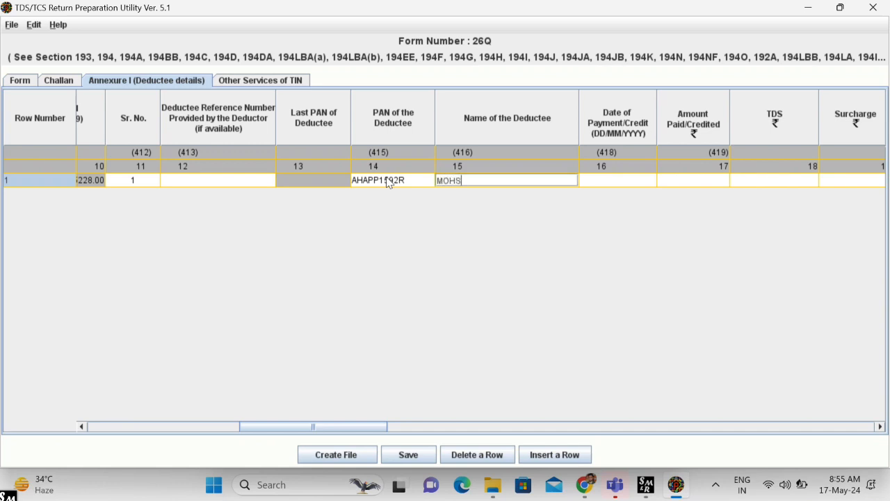
left_click(592, 180)
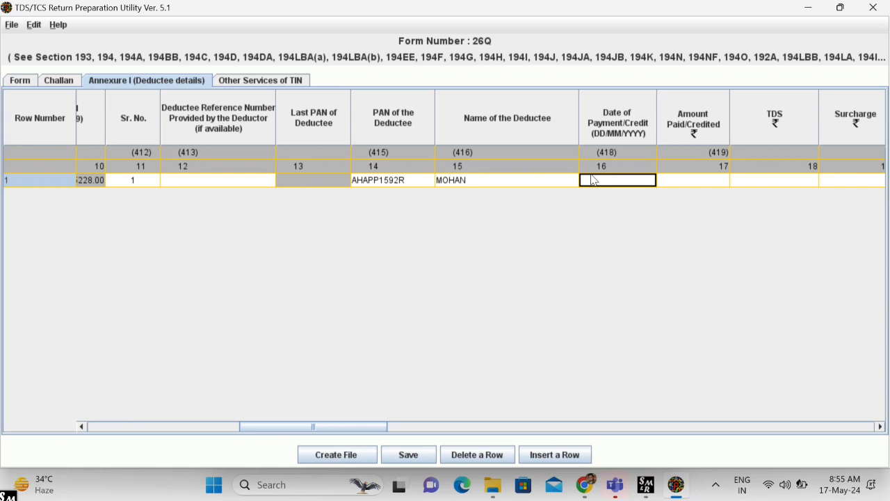
double_click(593, 180)
type("1")
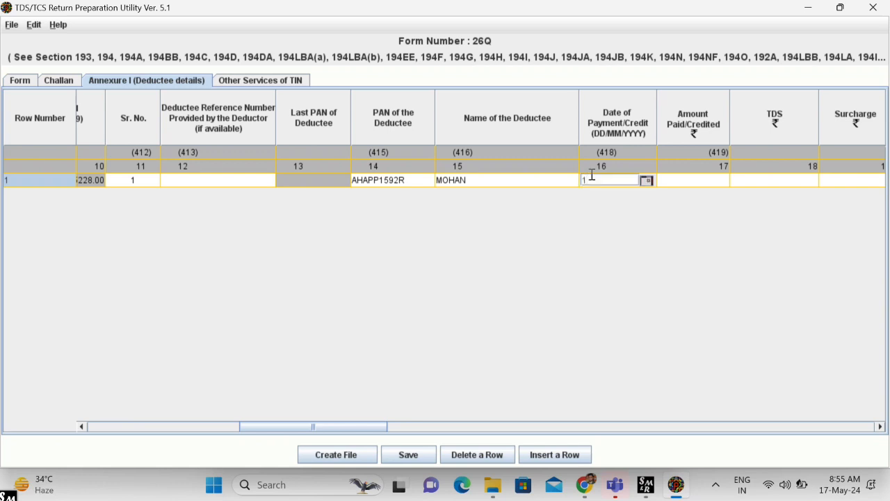
type("31/03/2024")
left_click(701, 181)
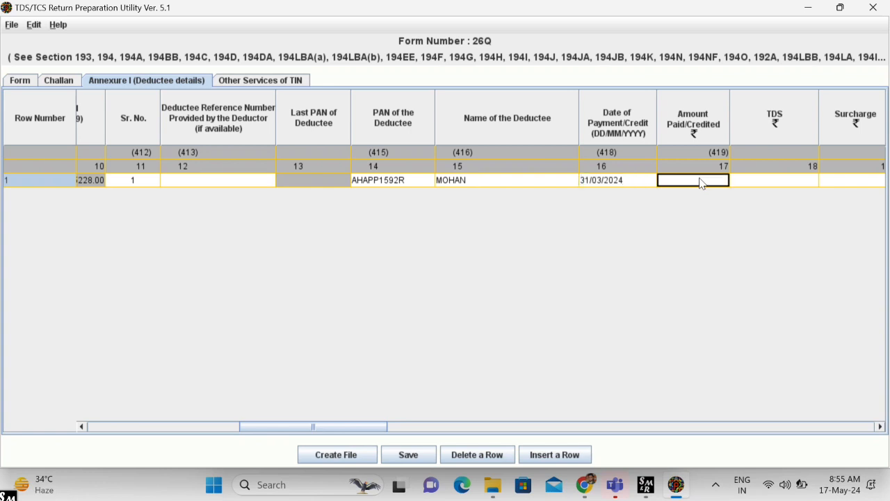
scroll(404, 406, "right", 3)
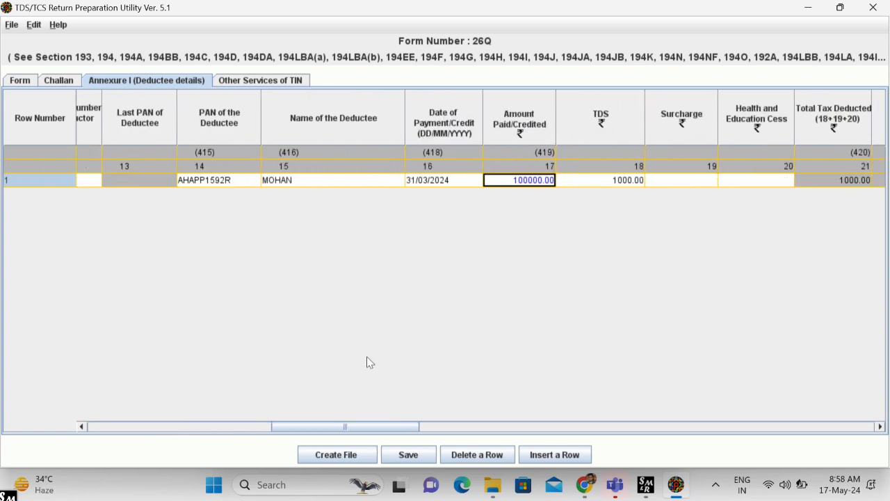
- Correct row 1's Amount Paid/Credited to 522800
left_click(501, 172)
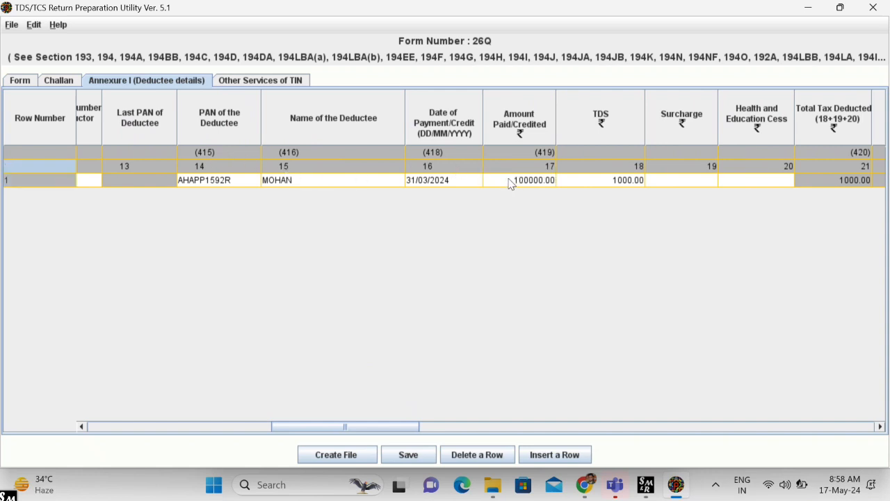
left_click(511, 182)
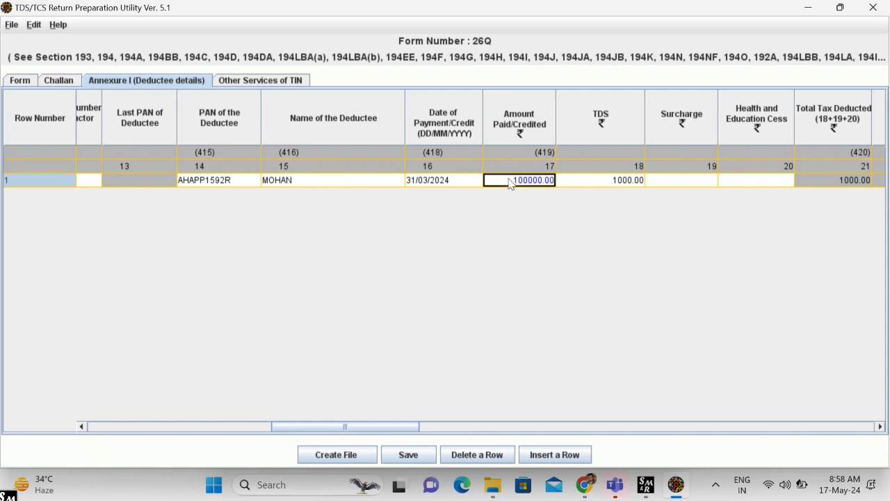
type("5")
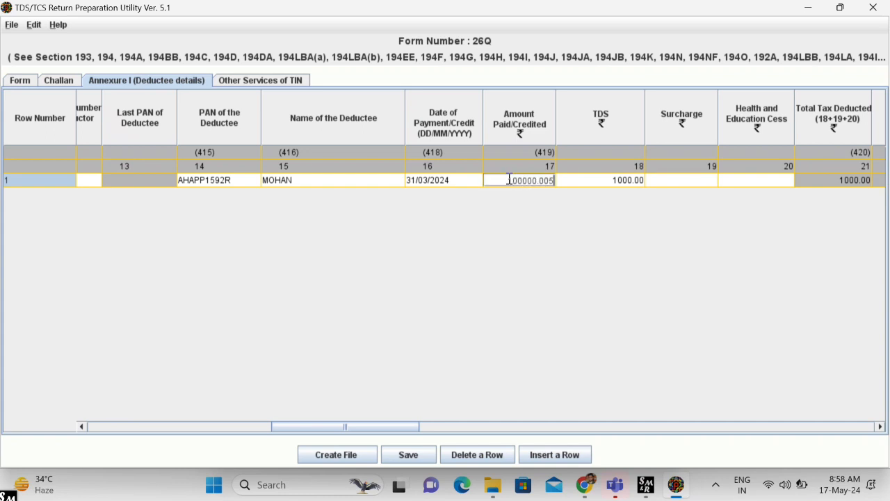
type("228")
key("BackSpace")
key("BackSpace")
key("BackSpace")
key("BackSpace")
key("BackSpace")
key("BackSpace")
key("BackSpace")
key("BackSpace")
key("BackSpace")
key("BackSpace")
key("BackSpace")
key("BackSpace")
key("BackSpace")
type("522800")
left_click(618, 182)
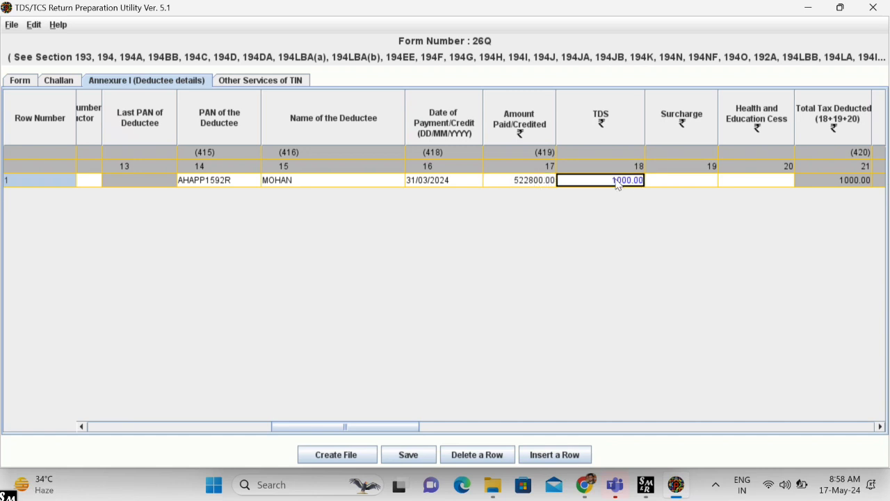
- Replace row 1's TDS amount with 5228 so the tax totals update
double_click(617, 182)
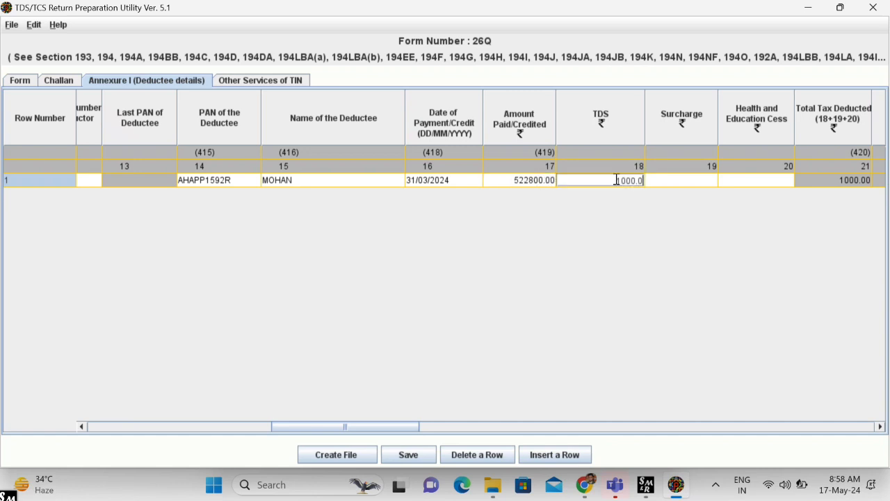
key("BackSpace")
key("BackSpace")
key("BackSpace")
key("BackSpace")
key("BackSpace")
key("BackSpace")
type("5228")
left_click_drag(368, 426, 429, 418)
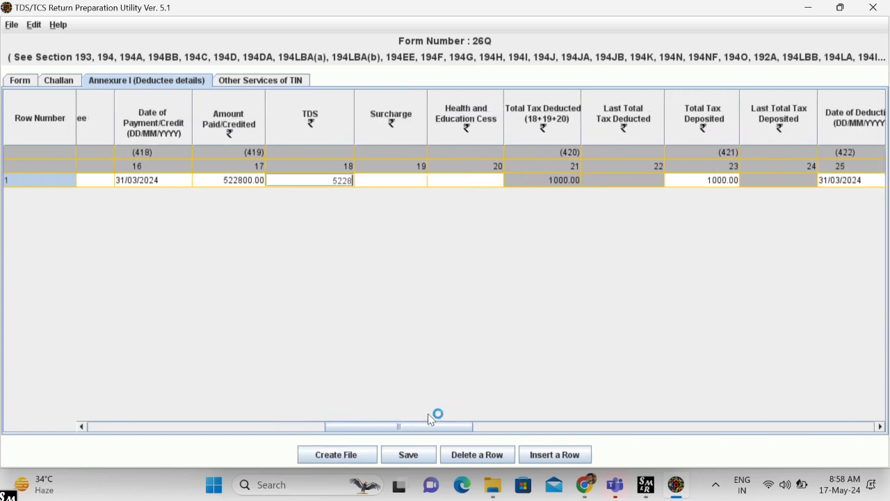
left_click(340, 185)
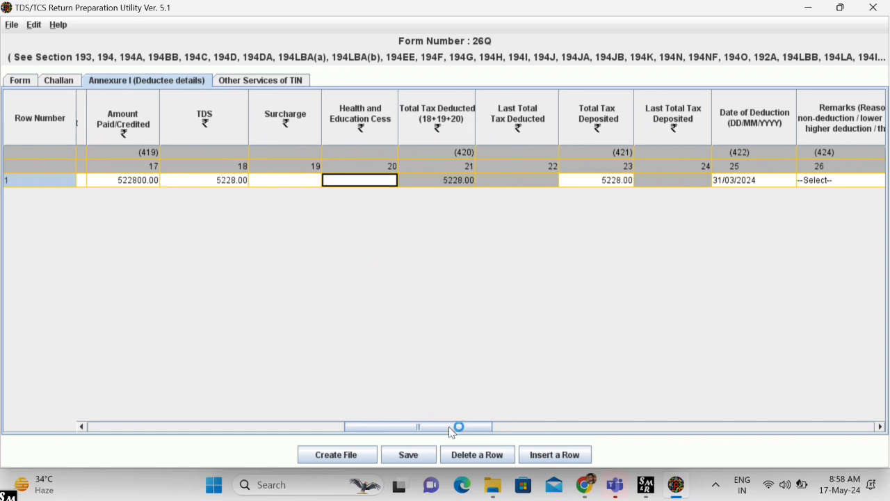
left_click_drag(448, 427, 214, 435)
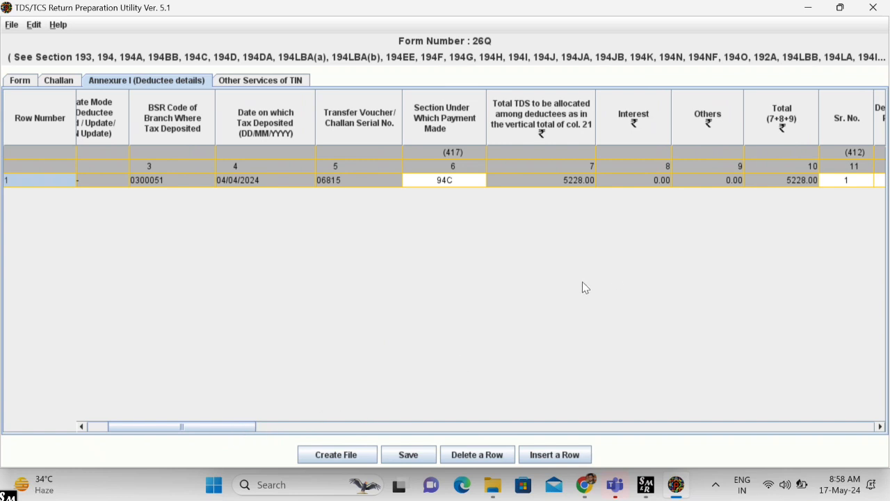
- Attempt to create the statement file and dismiss the blank-surcharge warning
left_click(339, 456)
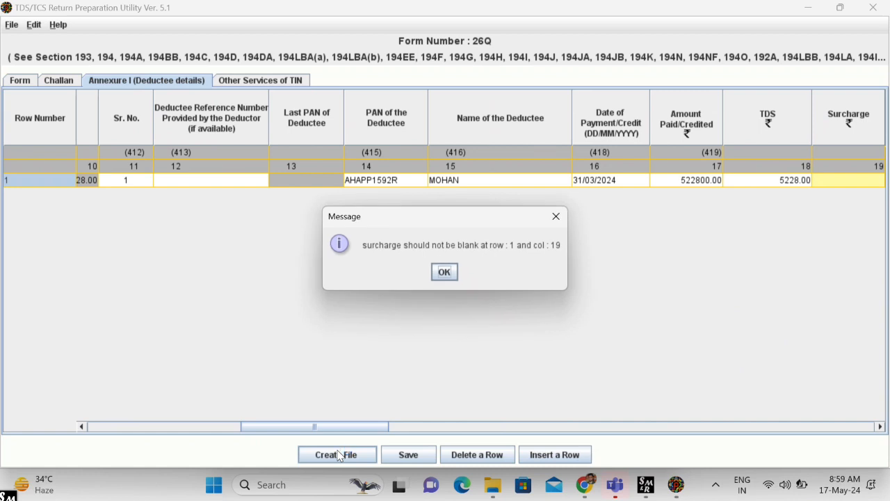
left_click(443, 273)
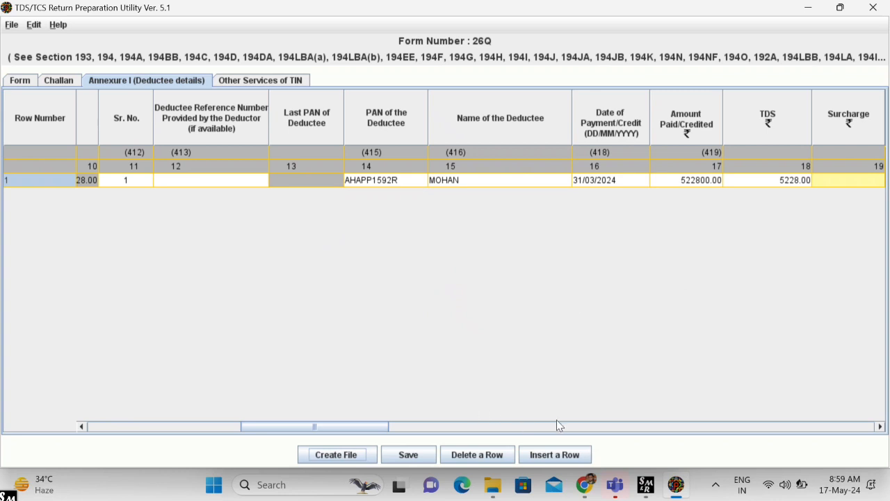
left_click(393, 432)
- Enter 0 for Surcharge and Health and Education Cess in row 1, then create the file again
left_click(488, 181)
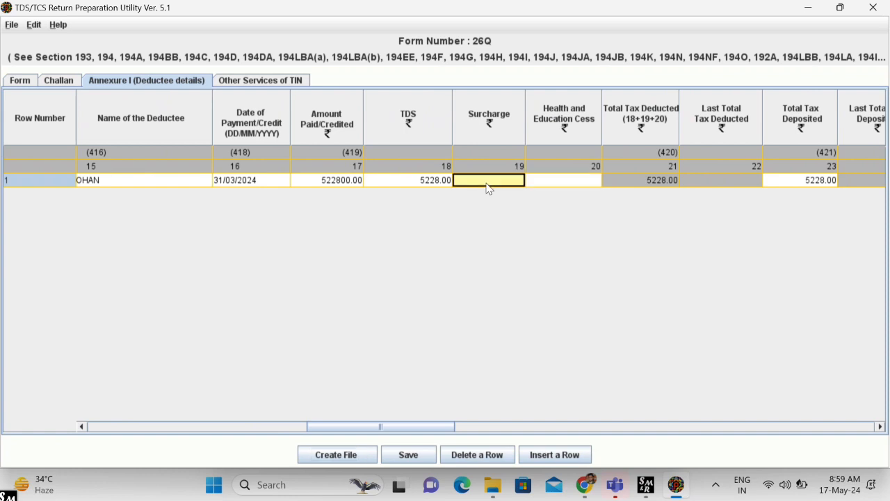
type("0")
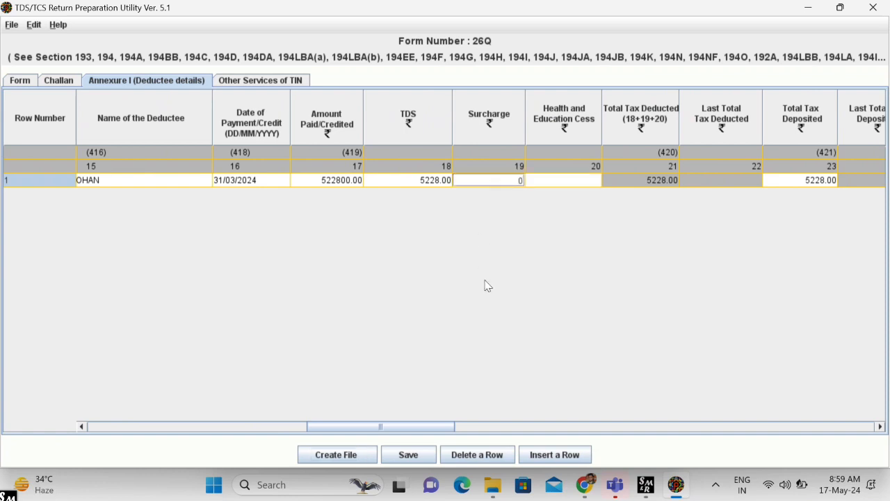
left_click(555, 181)
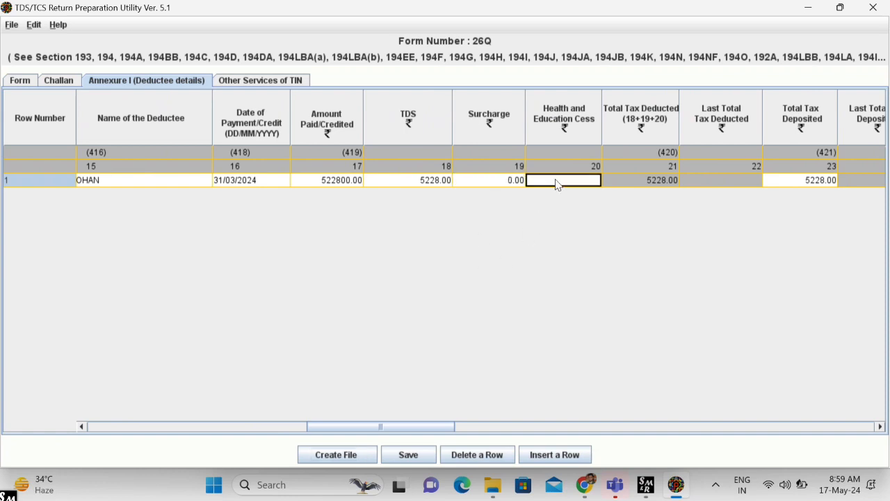
type("0")
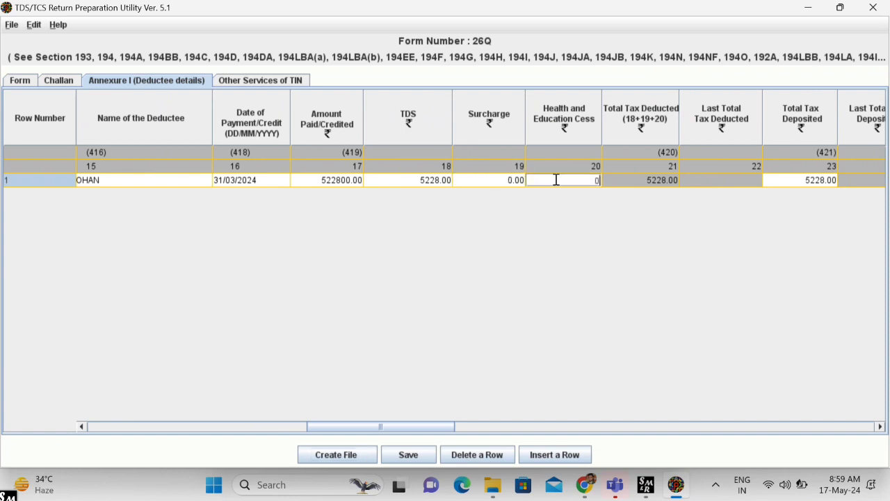
left_click(360, 448)
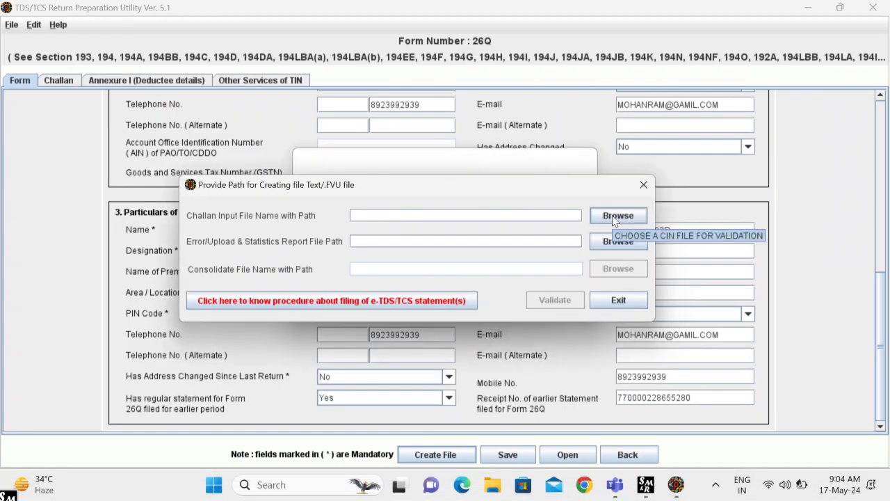
- Select the challan .csi file from the Desktop as the challan input file
left_click(614, 217)
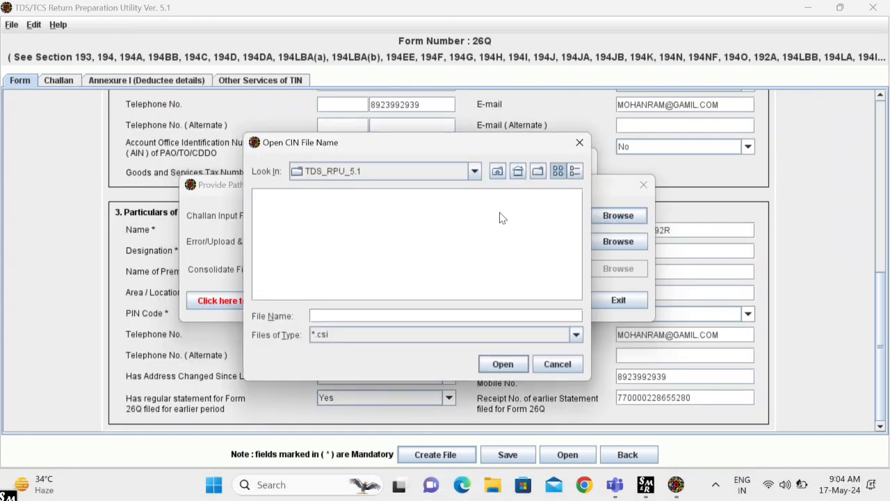
left_click(475, 172)
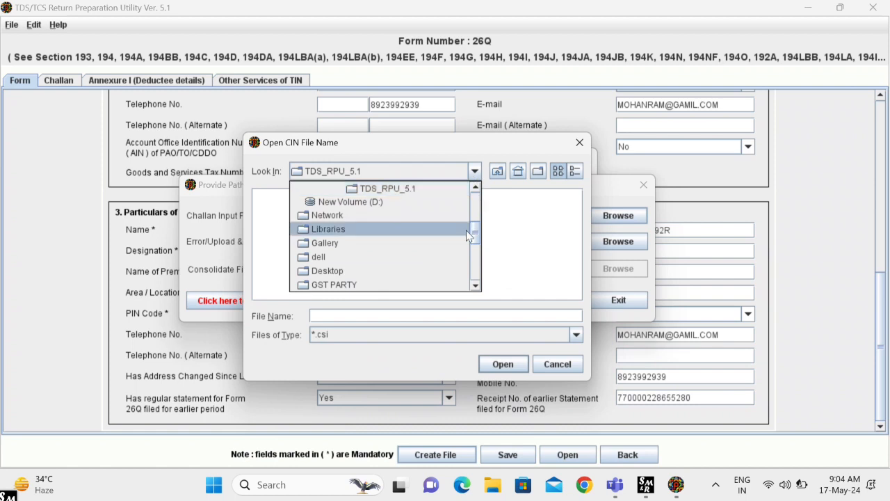
left_click_drag(468, 235, 469, 194)
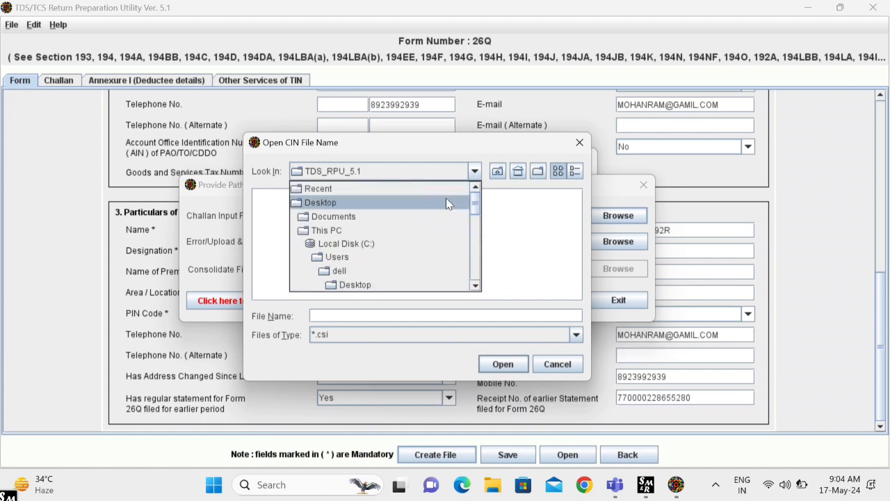
left_click(410, 204)
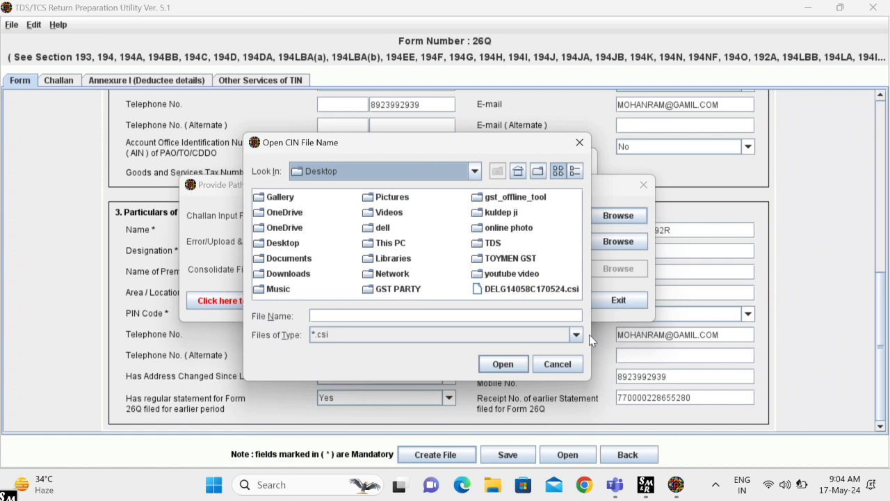
left_click(556, 292)
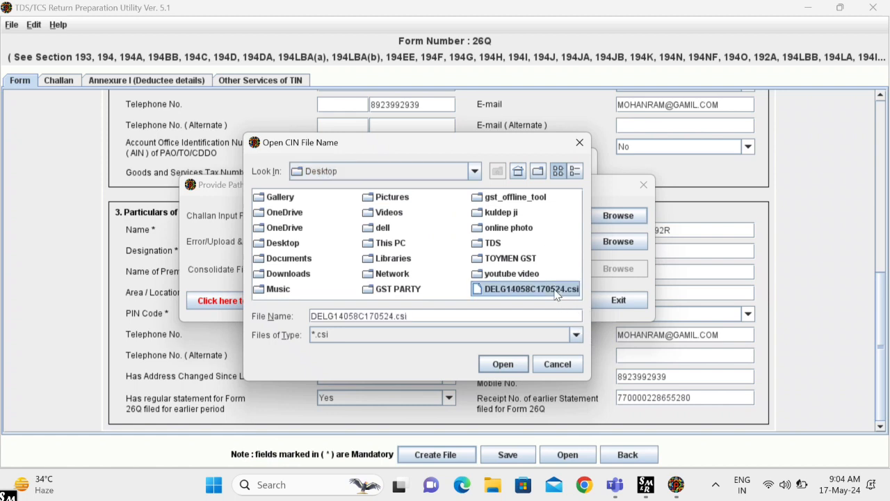
left_click(505, 367)
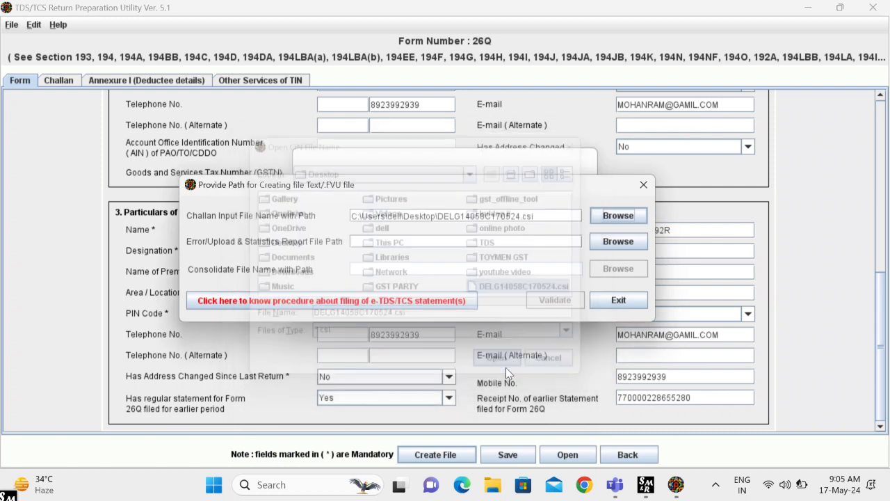
- Set the error report path to Desktop\TDS\26QRQ4
left_click(618, 242)
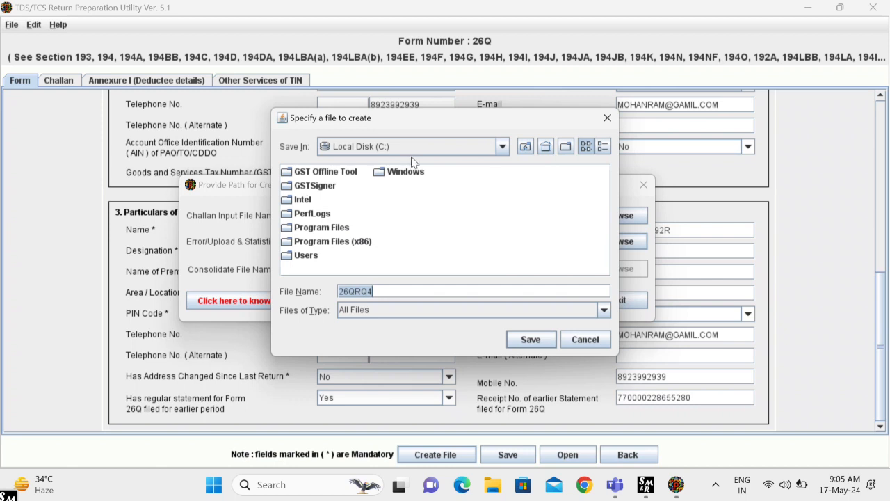
left_click(502, 146)
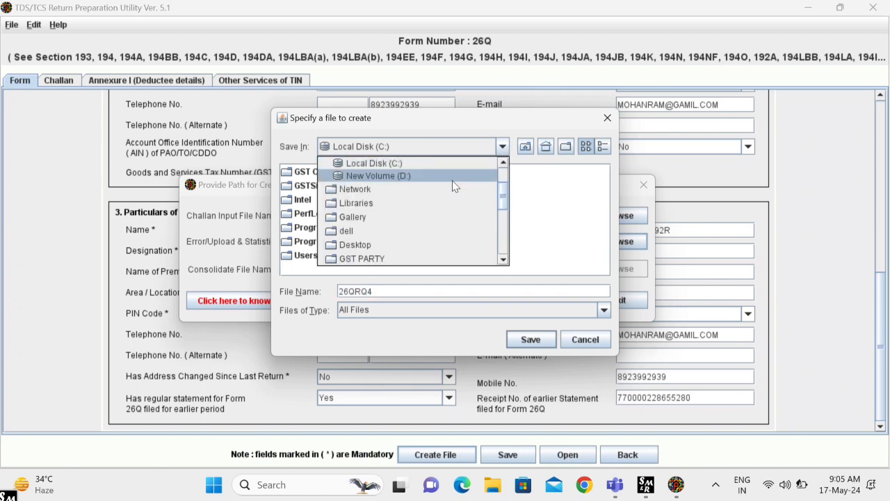
scroll(442, 191, "up", 2)
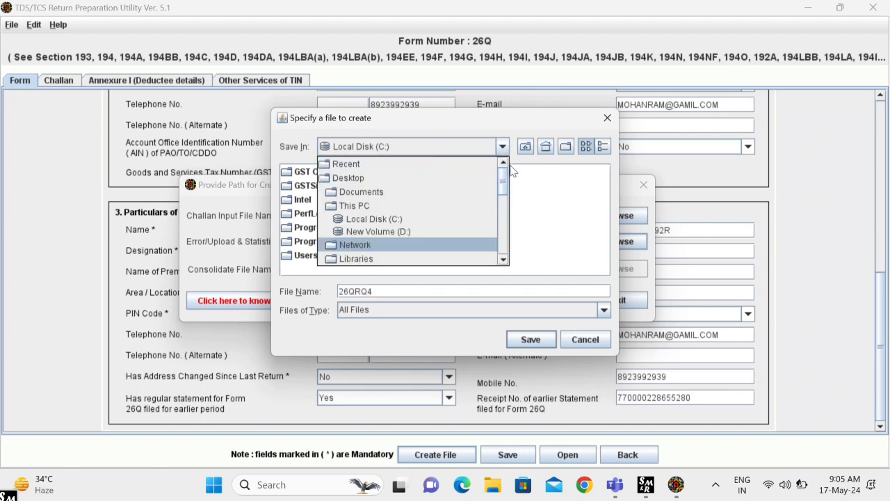
left_click(432, 178)
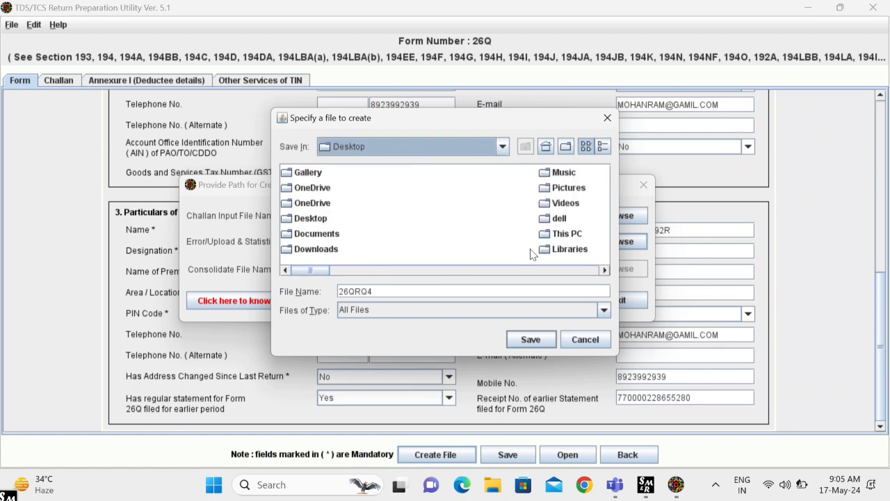
left_click(604, 270)
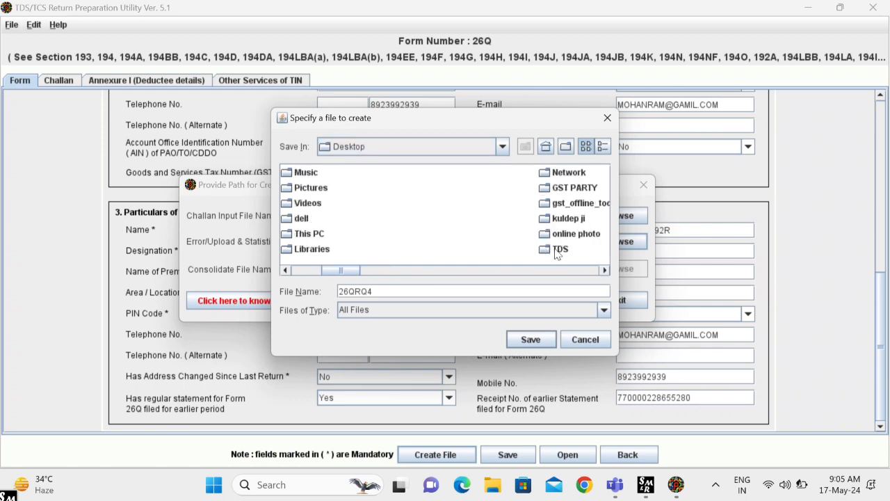
left_click(557, 251)
left_click(530, 339)
left_click(530, 339)
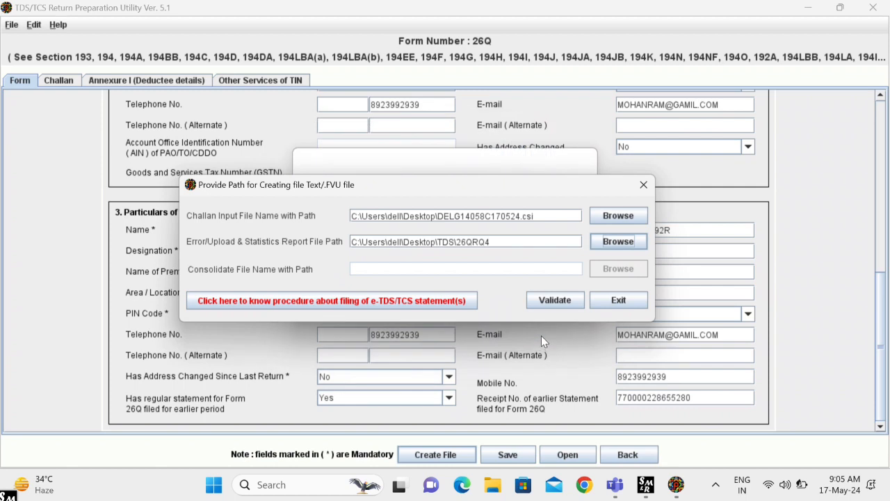
- Validate the statement against the challan file and acknowledge the validation errors message
left_click(542, 303)
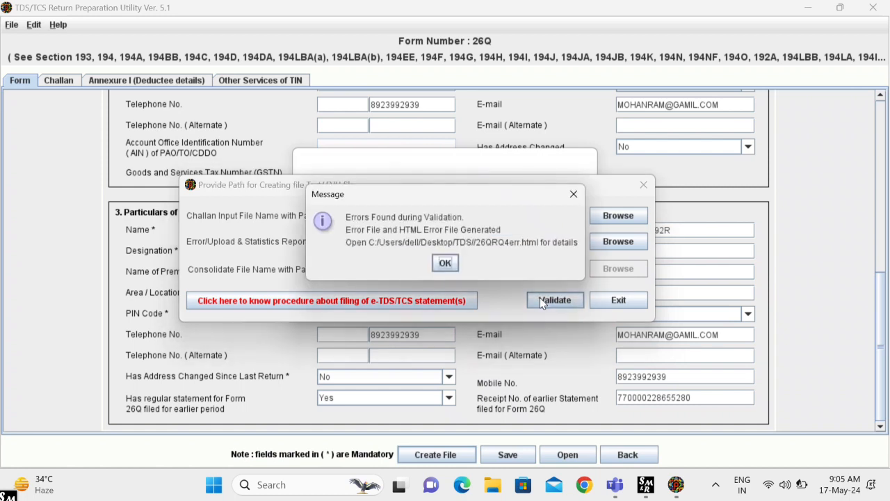
left_click(444, 264)
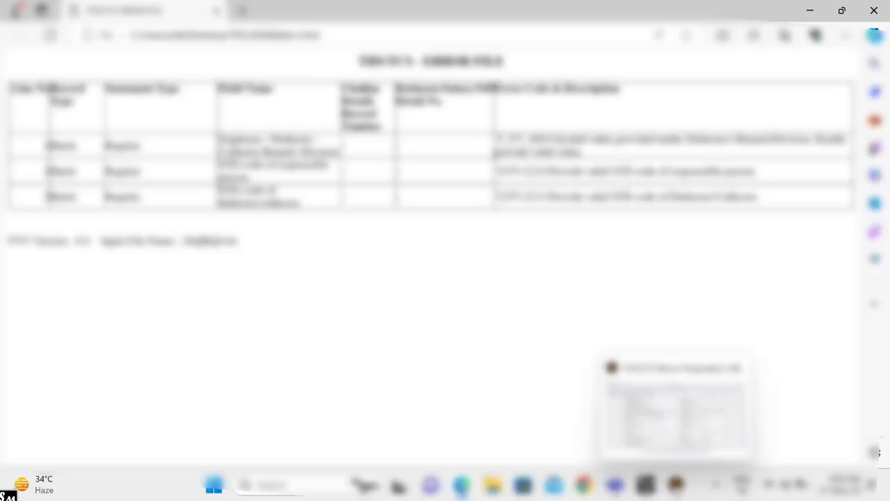
- Return to the 26Q form and enter NA in the Branch/Division field
left_click(676, 485)
scroll(372, 376, "up", 3)
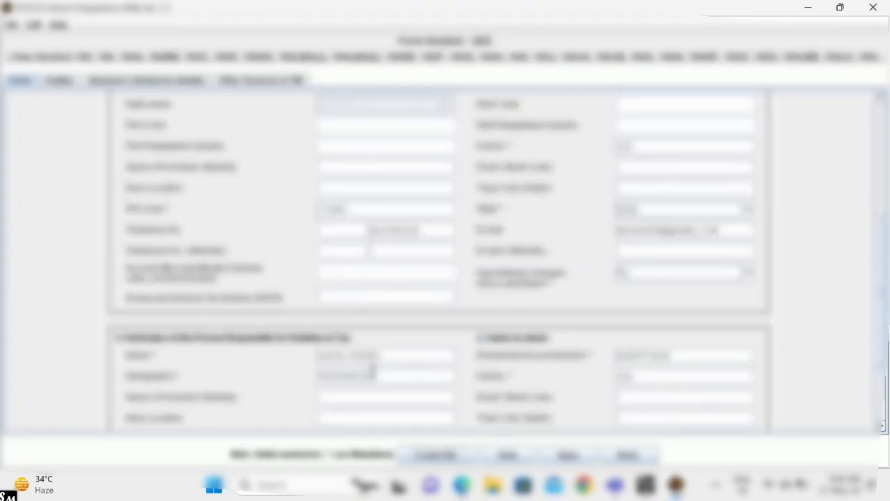
scroll(373, 375, "up", 3)
scroll(373, 375, "up", 2)
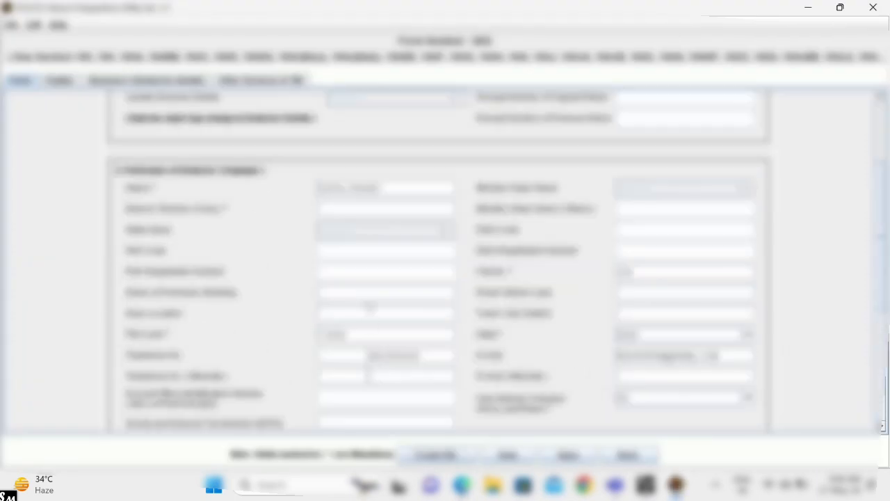
left_click(370, 214)
type("NA")
- Enter STD code 91 for the deductor and responsible person telephones, then recreate the file
scroll(370, 216, "down", 5)
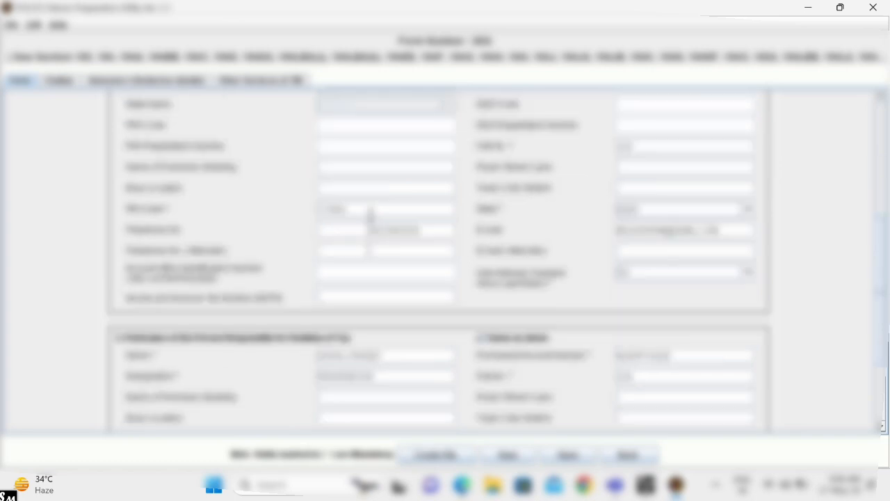
left_click(359, 229)
type("91")
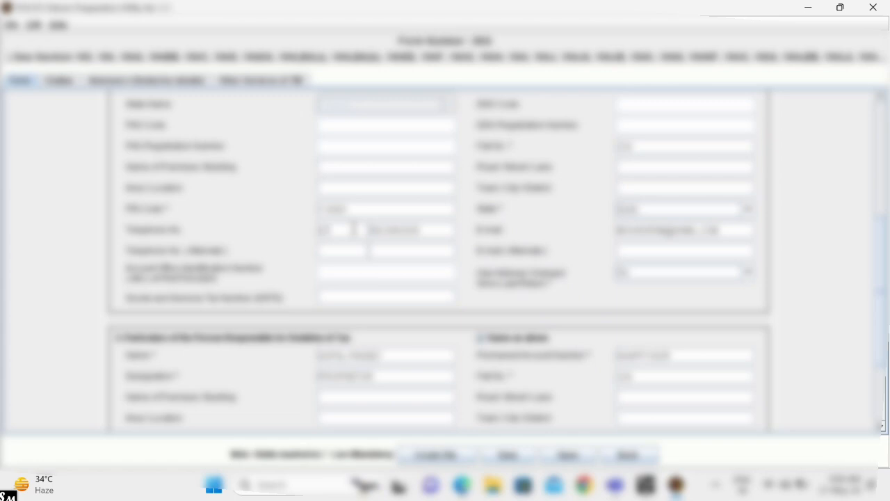
scroll(355, 229, "down", 2)
scroll(356, 235, "down", 3)
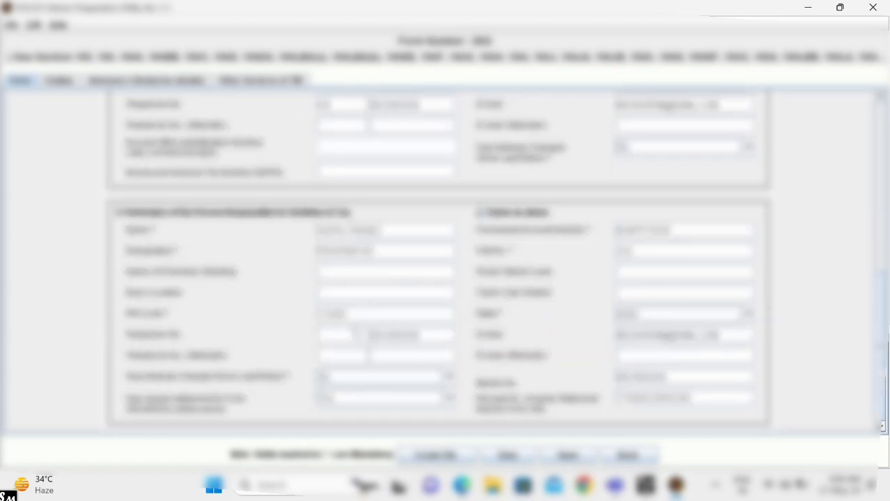
left_click(355, 331)
type("91")
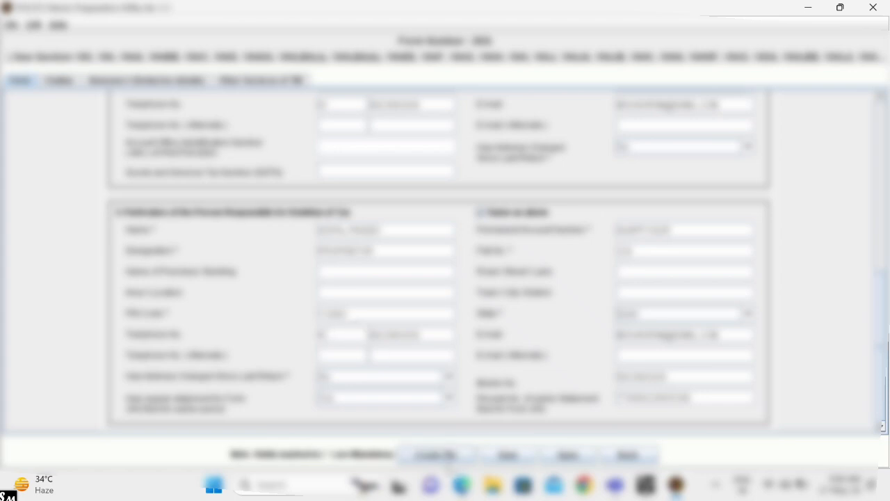
left_click(436, 455)
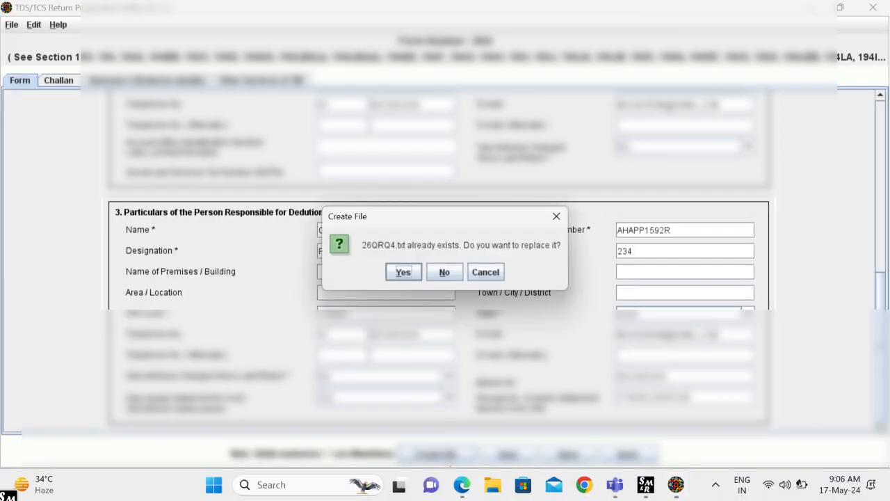
- Confirm replacing 26QRQ4.txt, acknowledge the success and filing messages, and decline feedback
left_click(403, 272)
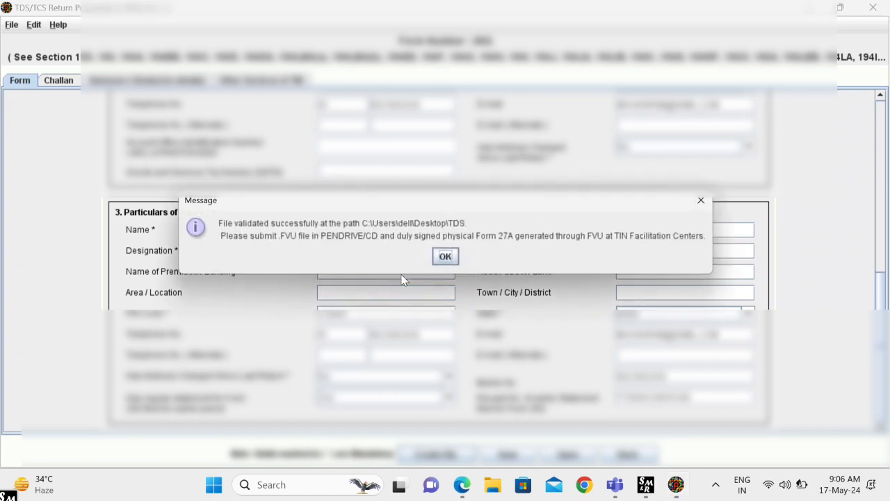
left_click(453, 259)
left_click(450, 259)
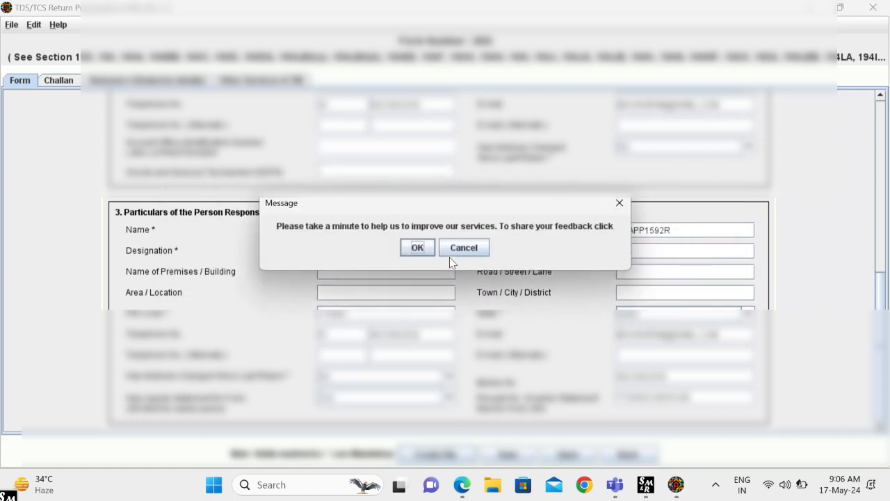
left_click(619, 202)
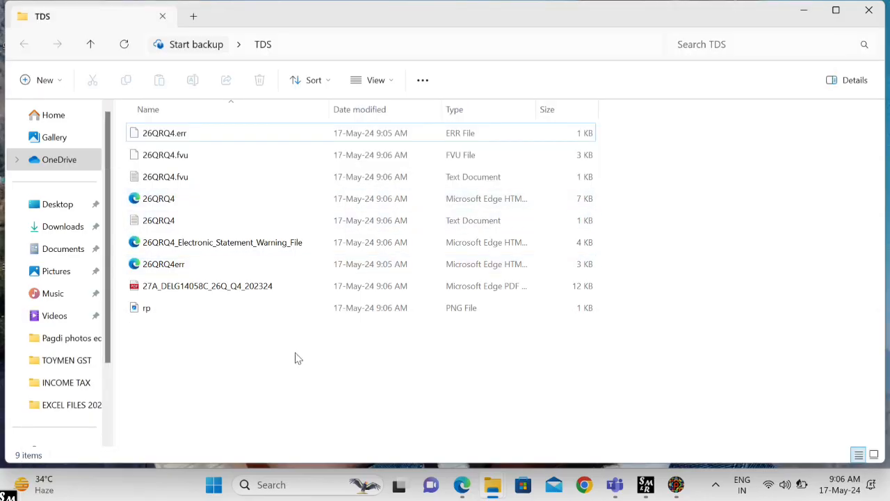
left_click(245, 297)
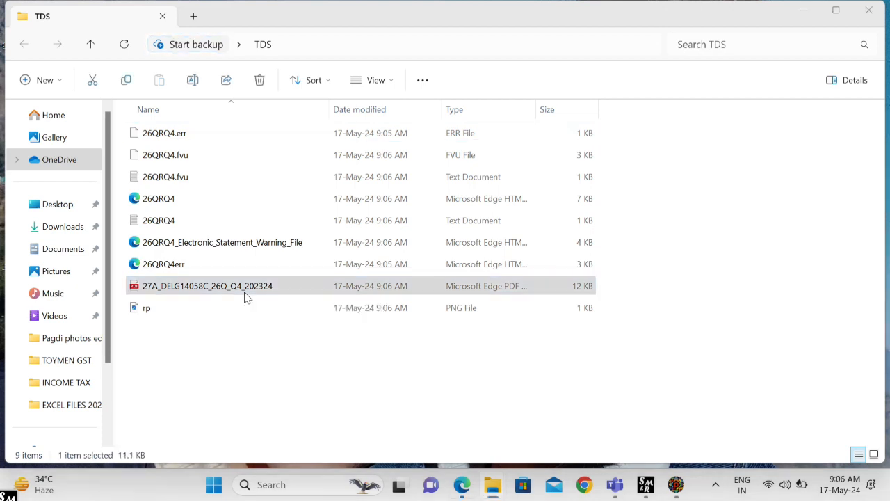
double_click(245, 297)
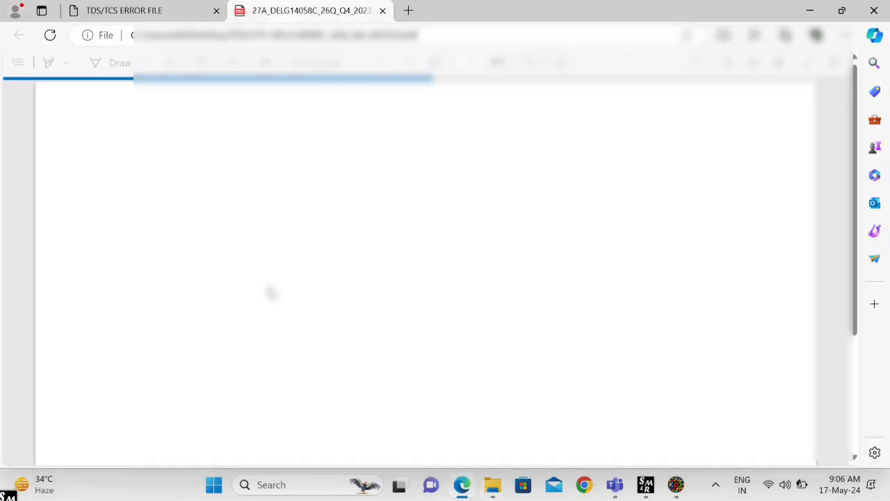
scroll(445, 271, "down", 3)
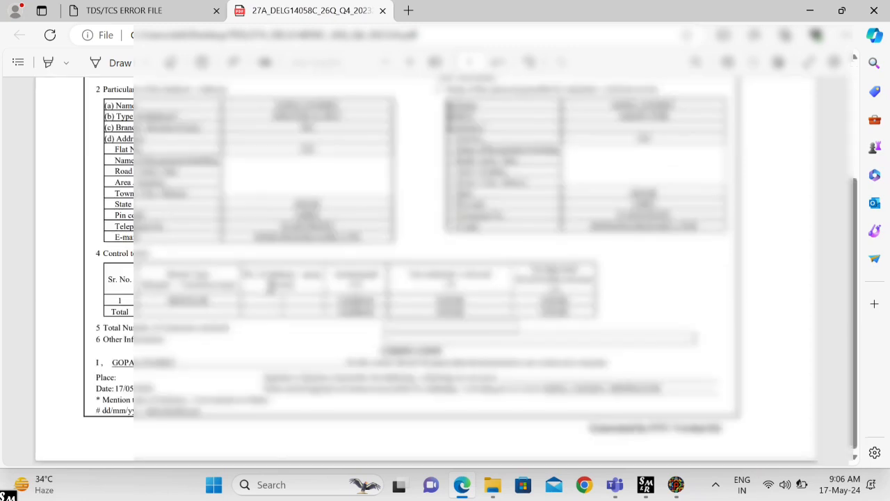
scroll(445, 271, "up", 3)
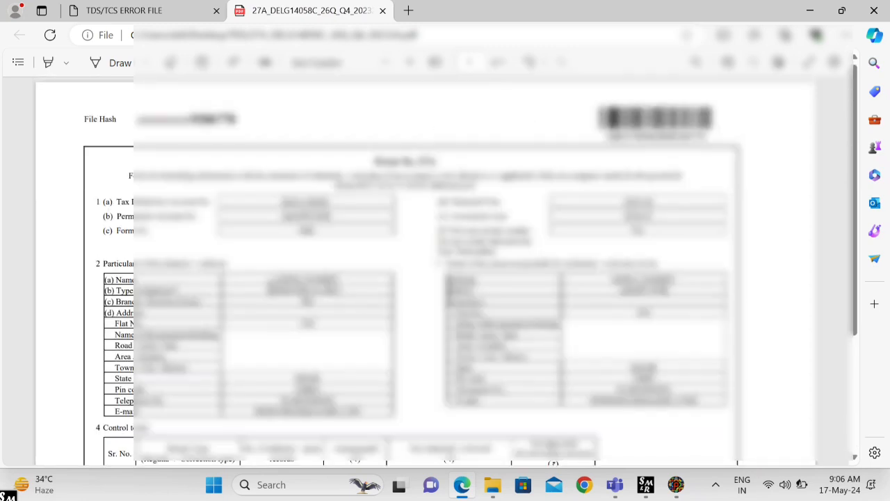
left_click(882, 8)
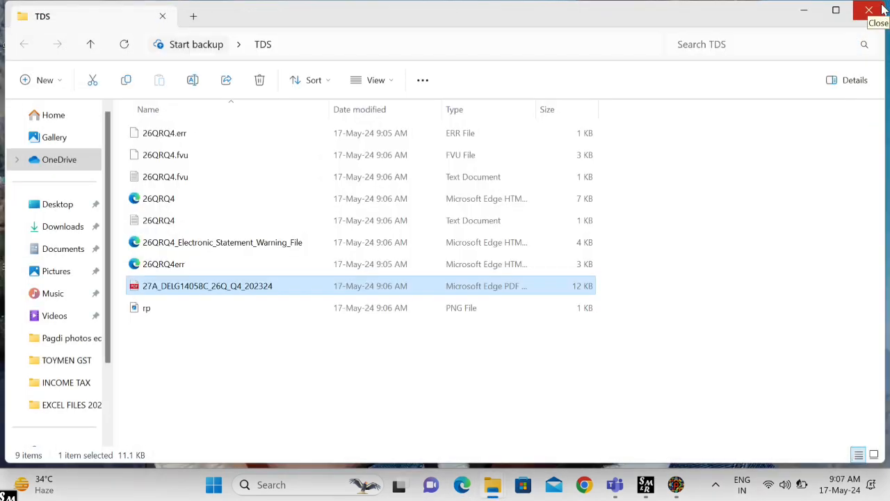